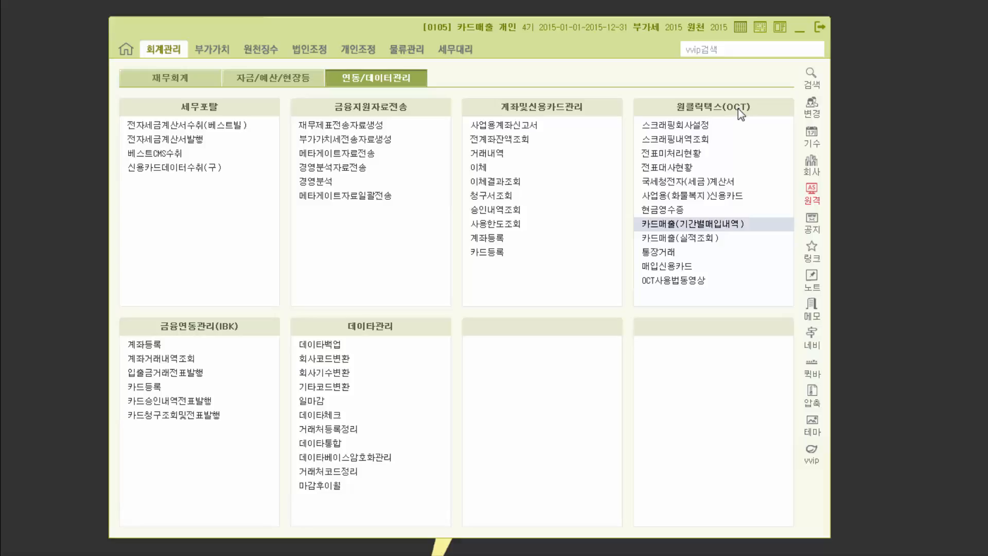
Step: Open the 카드매출(기간별매입내역) screen, accept the default company and view the query period's date-basis choices
{"action": "left_click", "coordinate": [716, 227]}
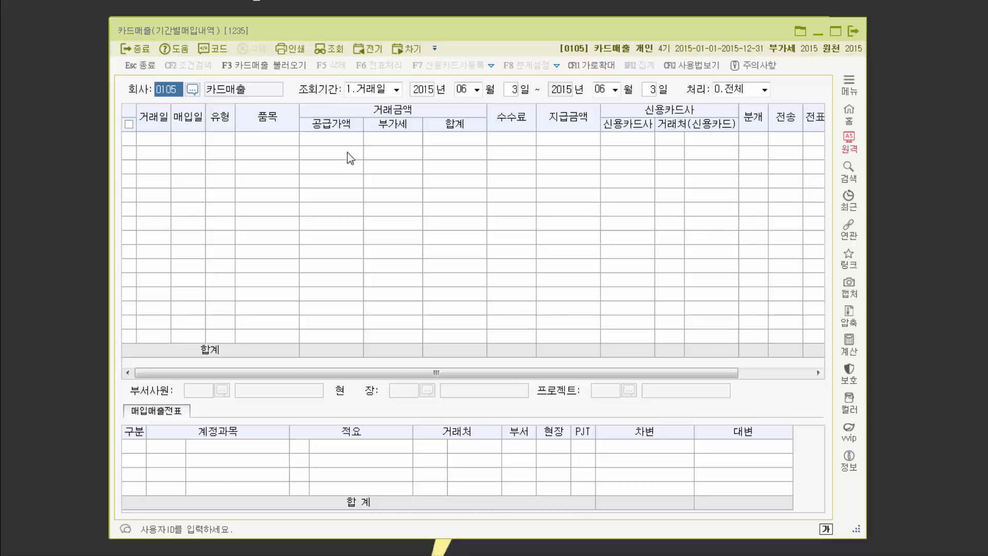
{"action": "key", "text": "Return"}
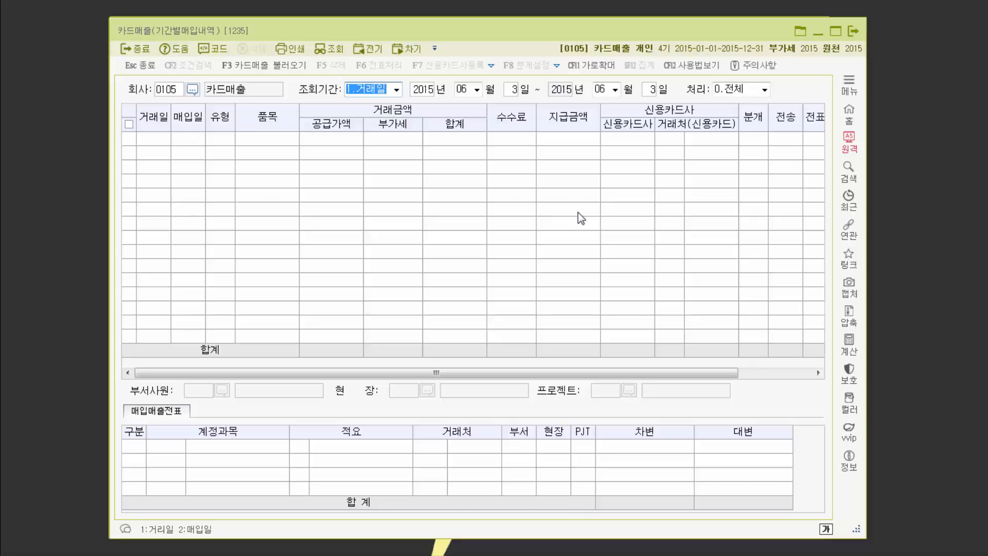
{"action": "left_click", "coordinate": [396, 90]}
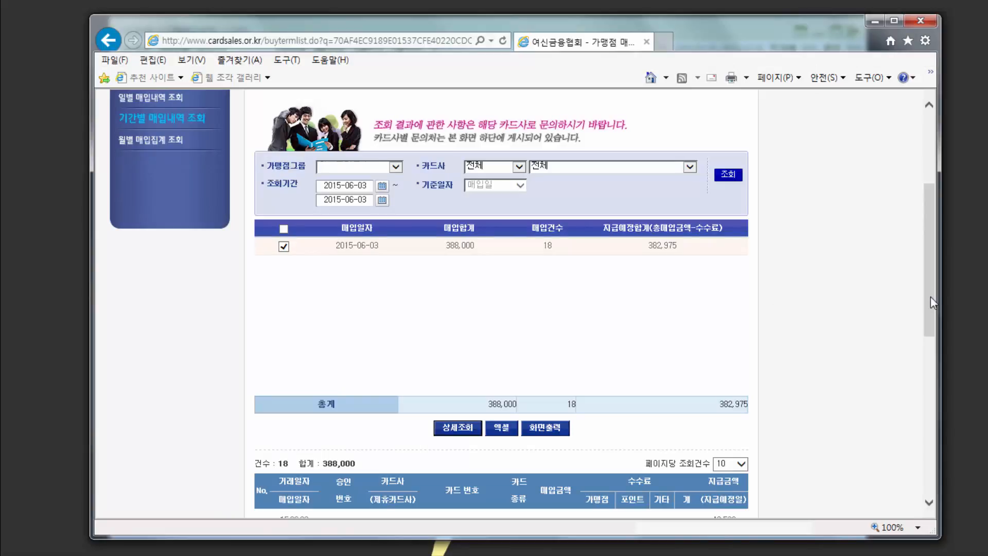
Step: Examine the 여신금융협회 website's period purchase inquiry for 2015-06-03, including the summary row and the detailed transaction list
{"action": "left_click_drag", "start_coordinate": [931, 296], "coordinate": [942, 116]}
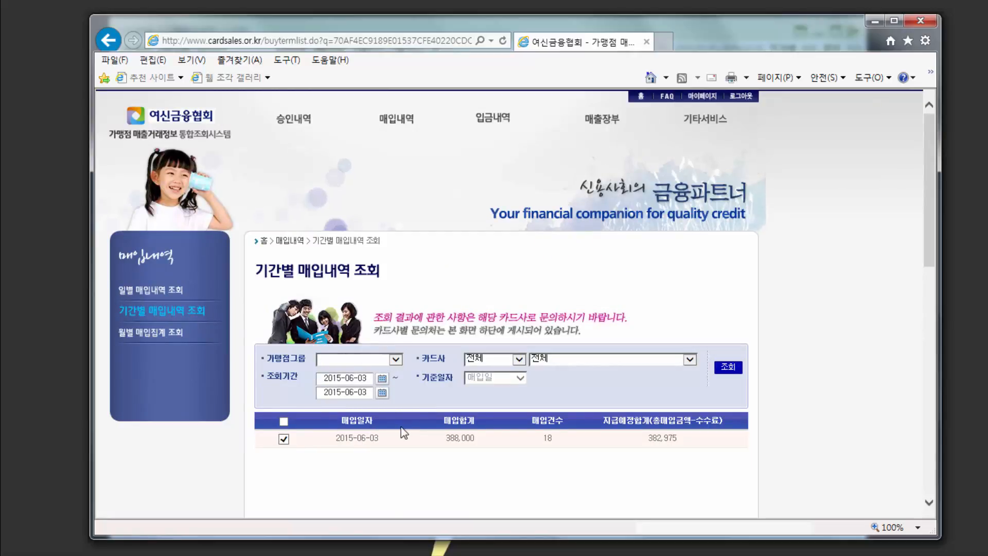
{"action": "scroll", "coordinate": [842, 429], "scroll_direction": "down", "scroll_amount": 3}
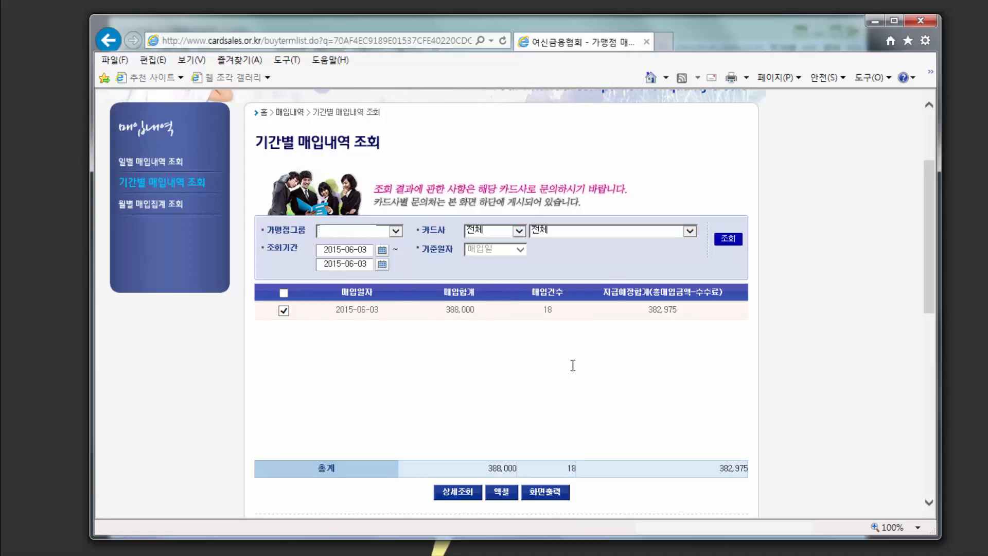
{"action": "scroll", "coordinate": [859, 387], "scroll_direction": "down", "scroll_amount": 2}
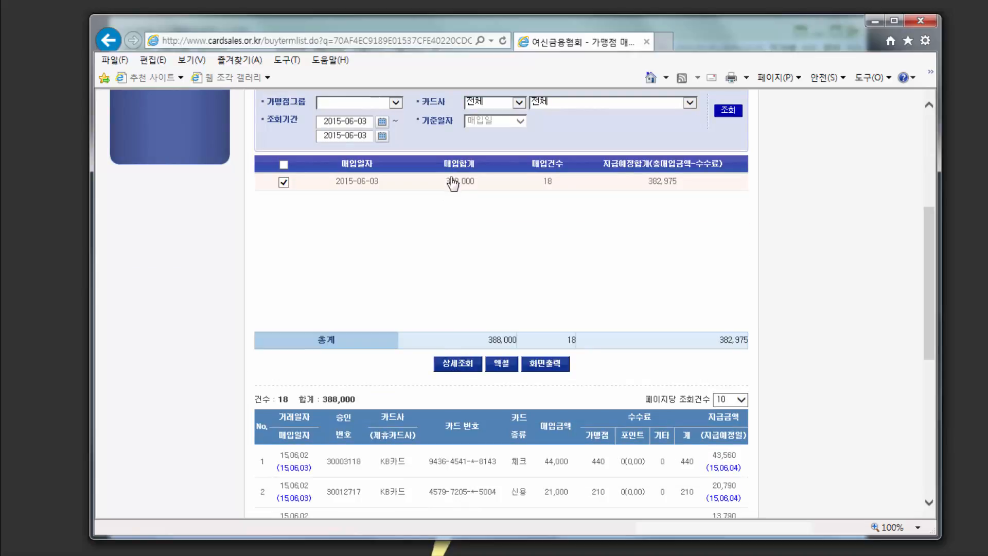
{"action": "scroll", "coordinate": [398, 374], "scroll_direction": "down", "scroll_amount": 2}
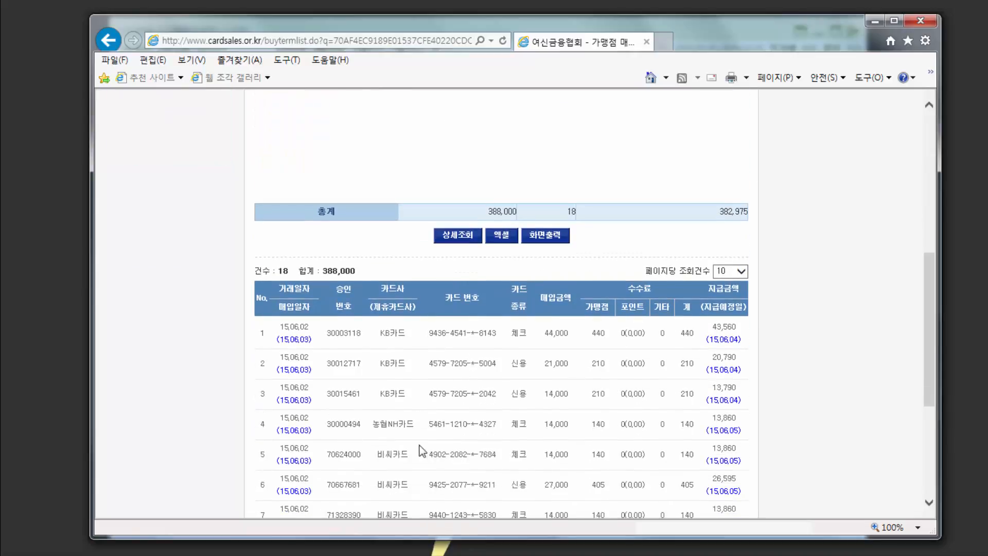
{"action": "scroll", "coordinate": [424, 395], "scroll_direction": "up", "scroll_amount": 1}
{"action": "scroll", "coordinate": [424, 395], "scroll_direction": "up", "scroll_amount": 2}
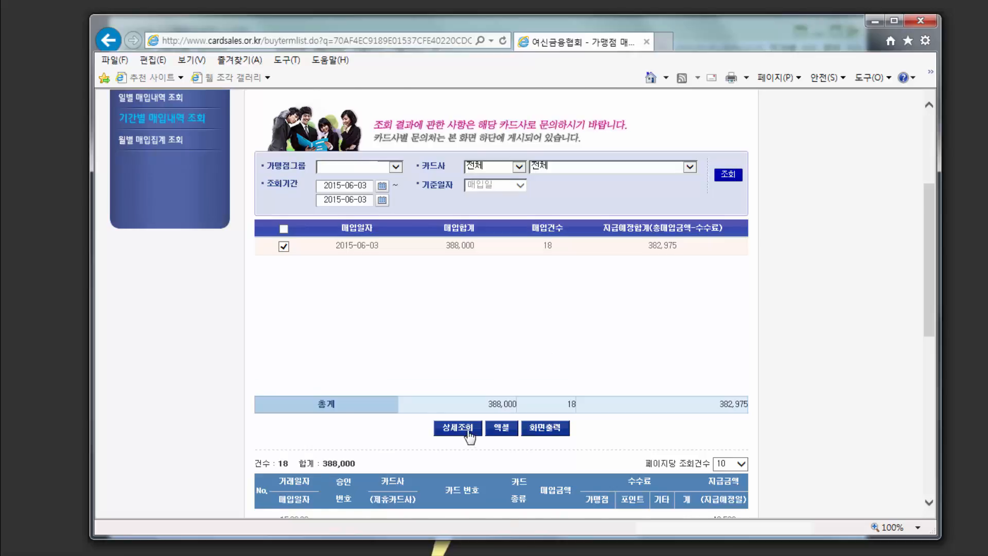
{"action": "scroll", "coordinate": [470, 435], "scroll_direction": "down", "scroll_amount": 6}
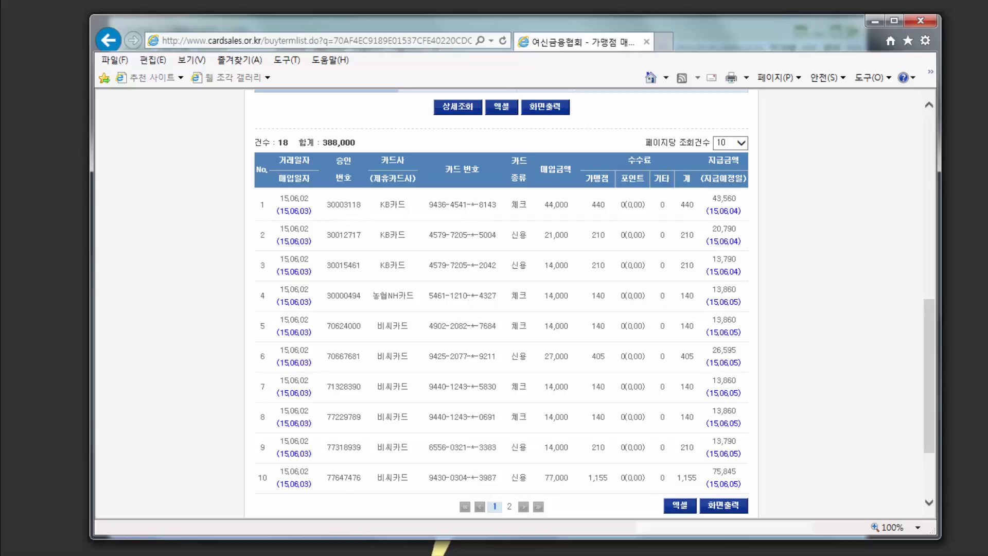
Step: Compare the accounting screen's date basis with the 매입일 basis and 2015-06-03 purchase summary on the 여신금융협회 website
{"action": "key", "text": "alt+Tab"}
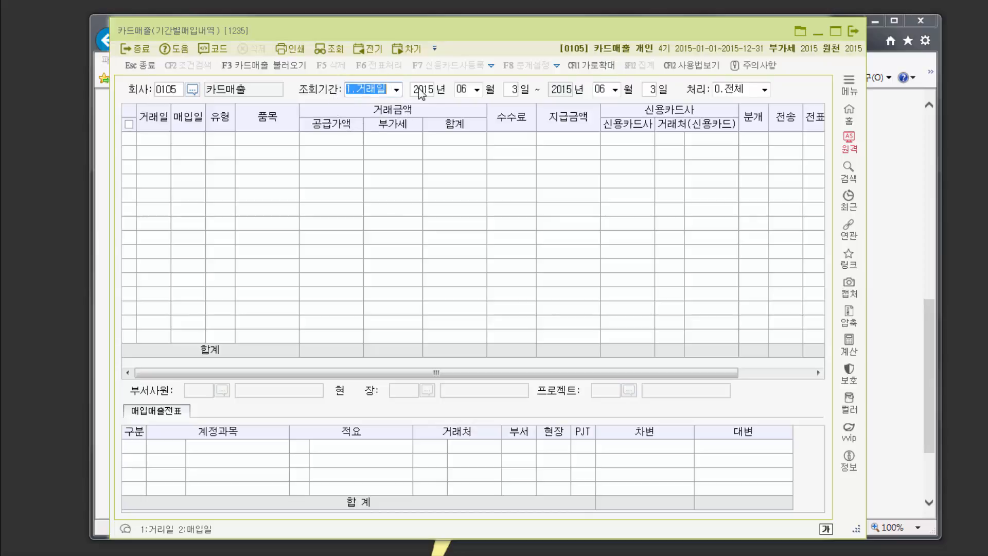
{"action": "left_click", "coordinate": [910, 160]}
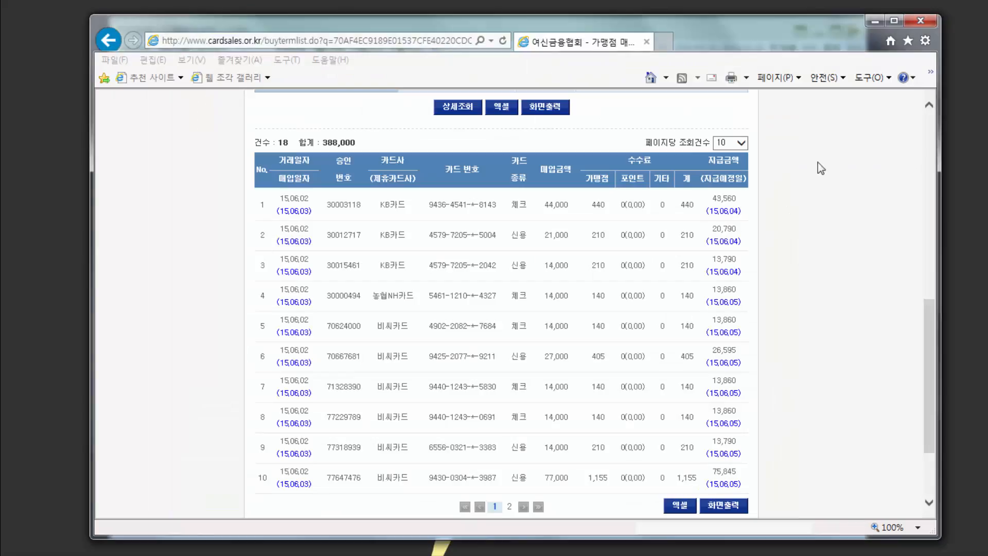
{"action": "scroll", "coordinate": [272, 270], "scroll_direction": "up", "scroll_amount": 5}
{"action": "scroll", "coordinate": [271, 269], "scroll_direction": "up", "scroll_amount": 5}
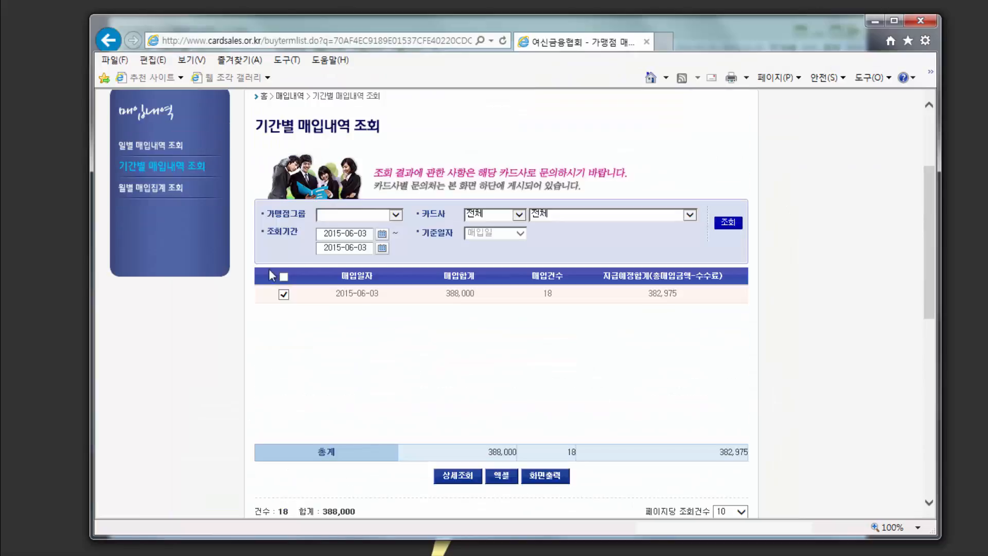
{"action": "scroll", "coordinate": [431, 358], "scroll_direction": "down", "scroll_amount": 4}
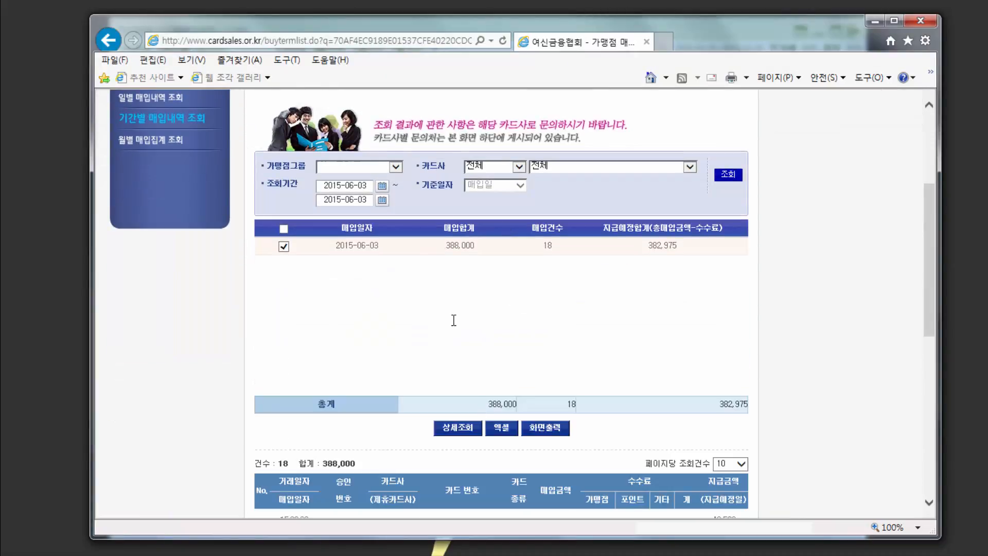
{"action": "scroll", "coordinate": [404, 324], "scroll_direction": "up", "scroll_amount": 4}
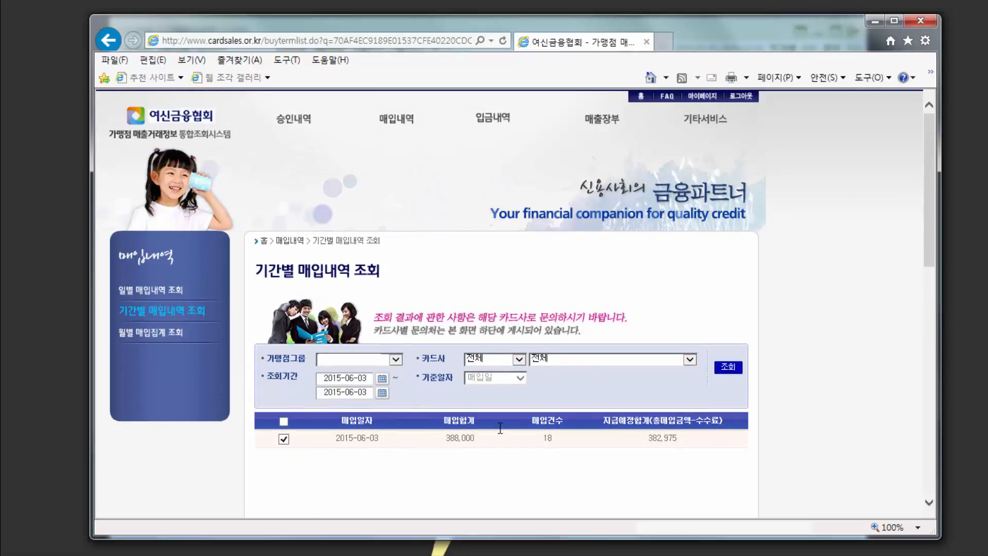
{"action": "scroll", "coordinate": [488, 466], "scroll_direction": "down", "scroll_amount": 3}
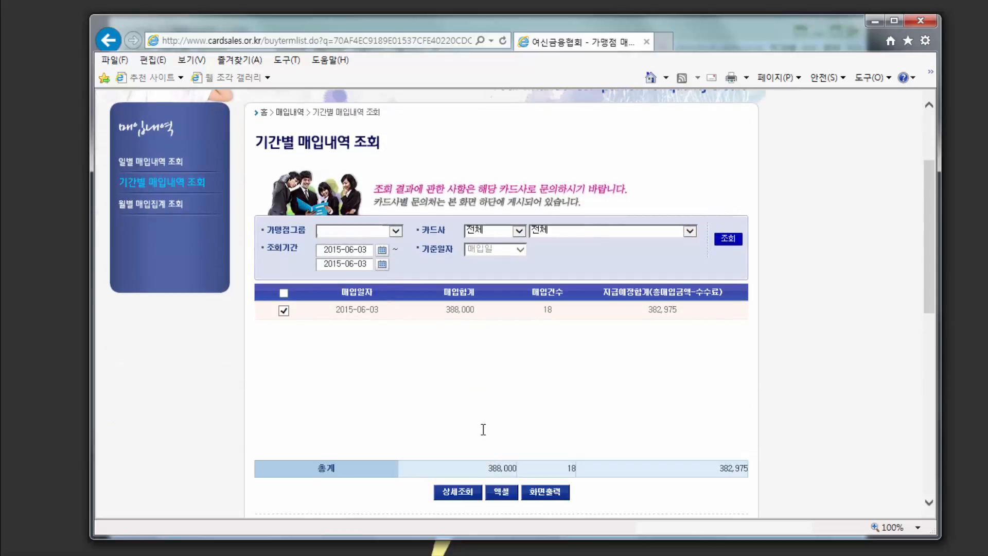
{"action": "scroll", "coordinate": [479, 425], "scroll_direction": "down", "scroll_amount": 3}
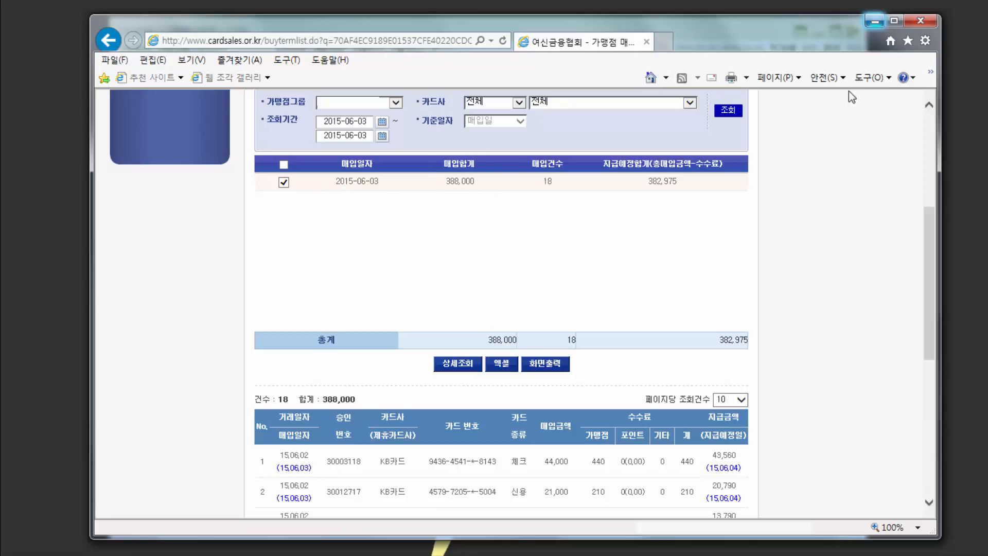
Step: Return to the accounting program and query card sales by 2.매입일 for 2015-06-03 to 2015-06-03 with processing status 0.전체
{"action": "left_click", "coordinate": [878, 21]}
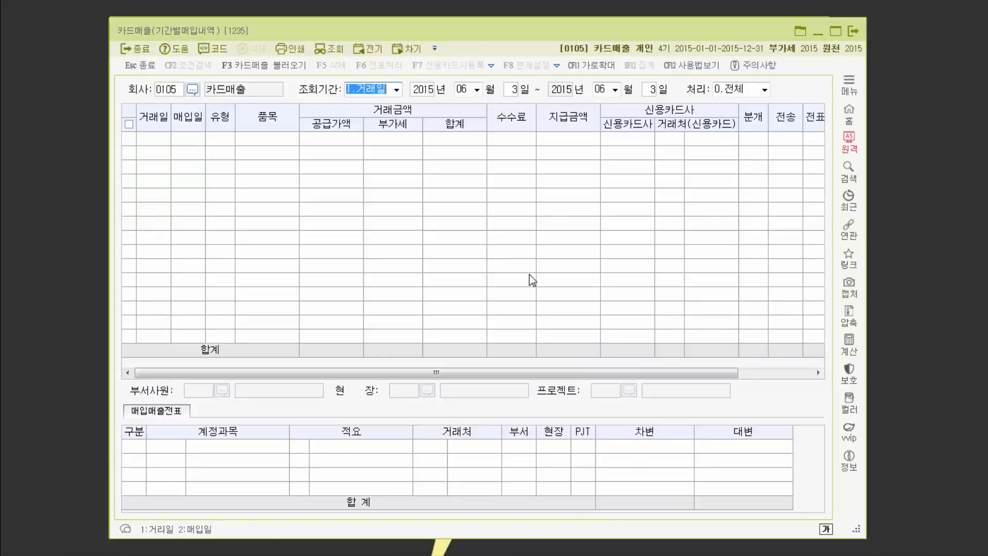
{"action": "key", "text": "2"}
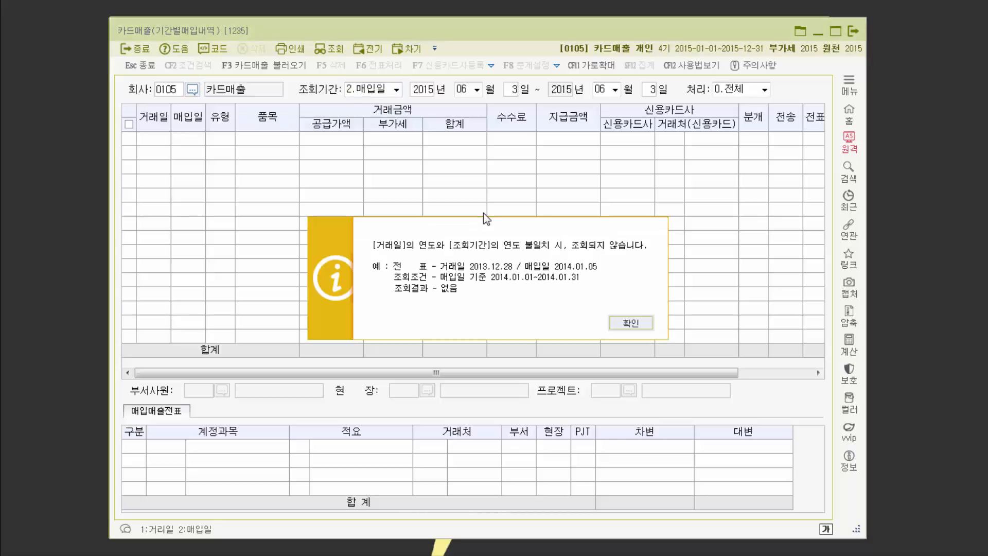
{"action": "key", "text": "Return"}
{"action": "key", "text": "Return"}
{"action": "key", "text": "Return"}
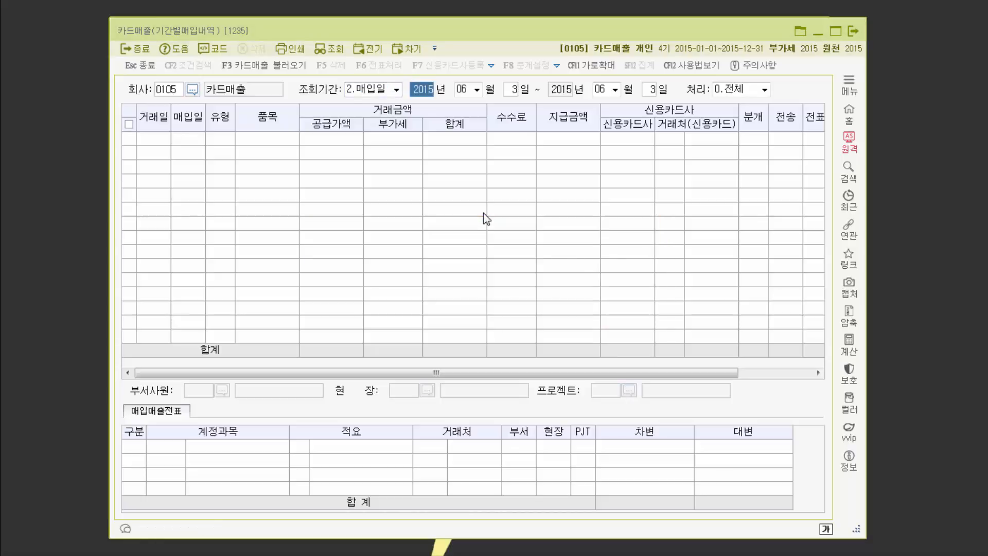
{"action": "key", "text": "Return"}
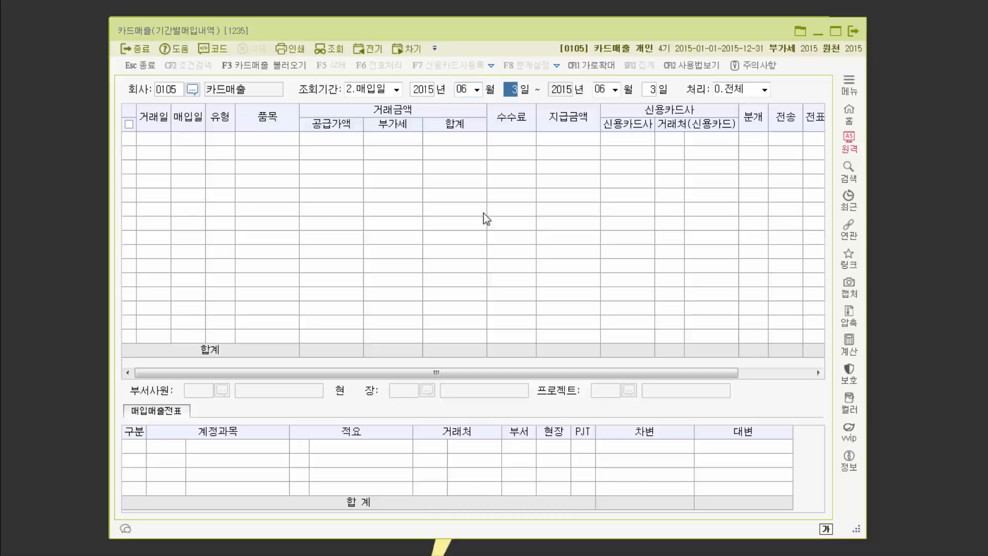
{"action": "key", "text": "Return"}
{"action": "key", "text": "Return"}
{"action": "key", "text": "Return"}
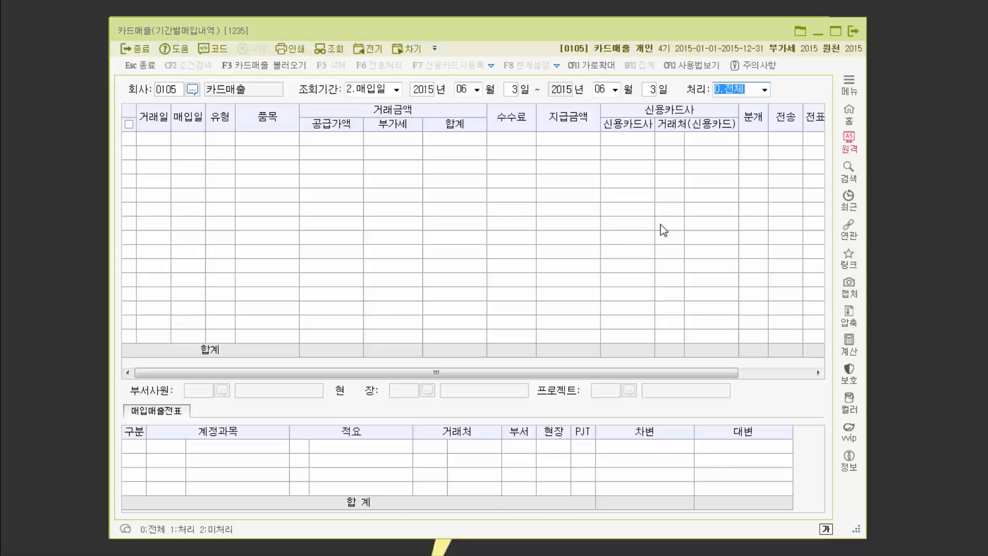
{"action": "key", "text": "Return"}
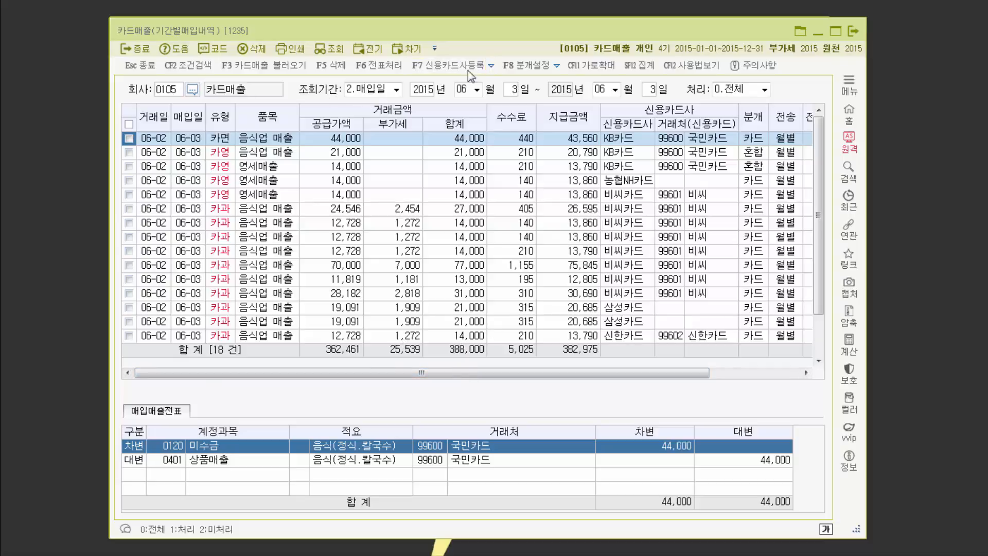
Step: Change the query basis to 1.거래일 and retrieve card sales for 2015-06-03 to 2015-06-03 with processing status 0.전체
{"action": "left_click", "coordinate": [396, 90]}
{"action": "left_click", "coordinate": [387, 106]}
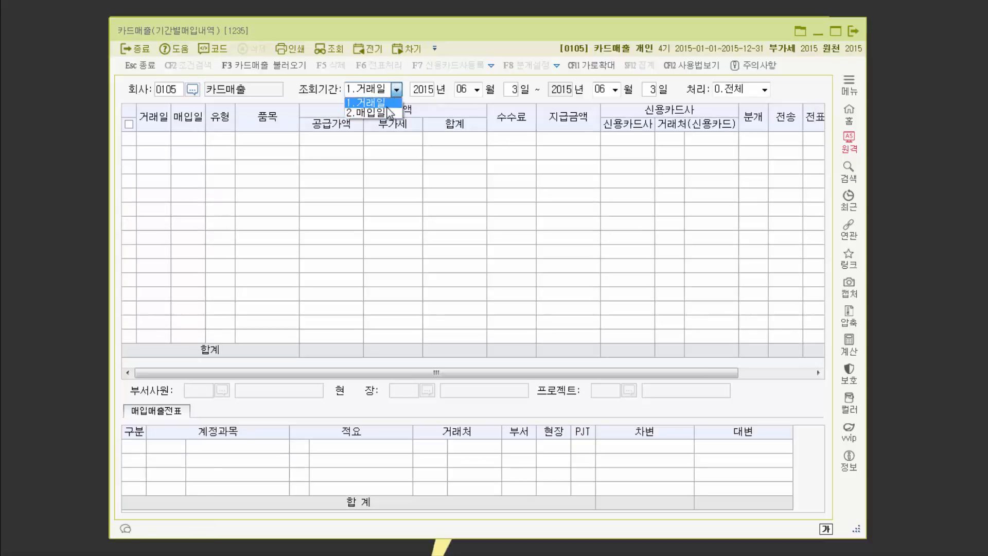
{"action": "key", "text": "Return"}
{"action": "key", "text": "Return"}
{"action": "key", "text": "Return"}
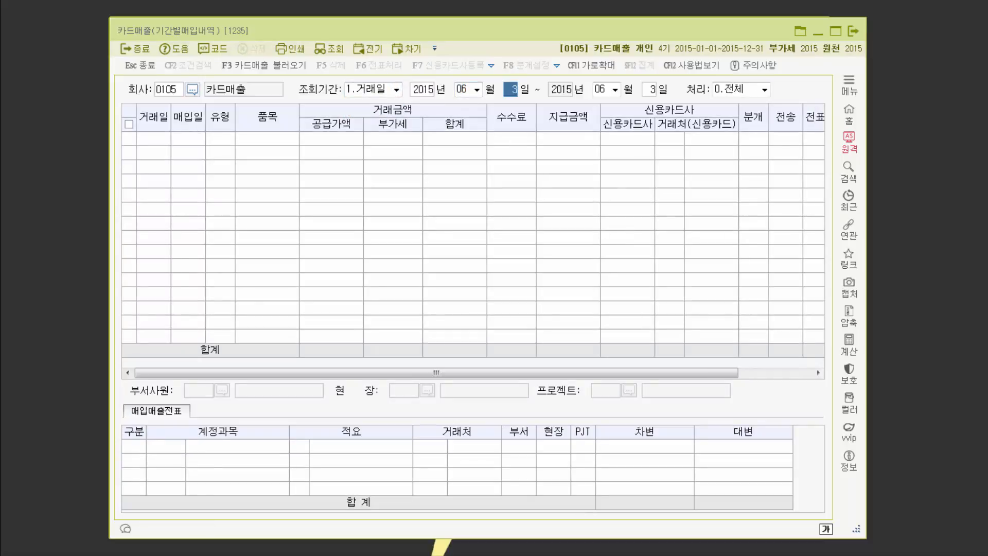
{"action": "key", "text": "Return"}
{"action": "key", "text": "Return"}
{"action": "key", "text": "Return"}
{"action": "key", "text": "Return"}
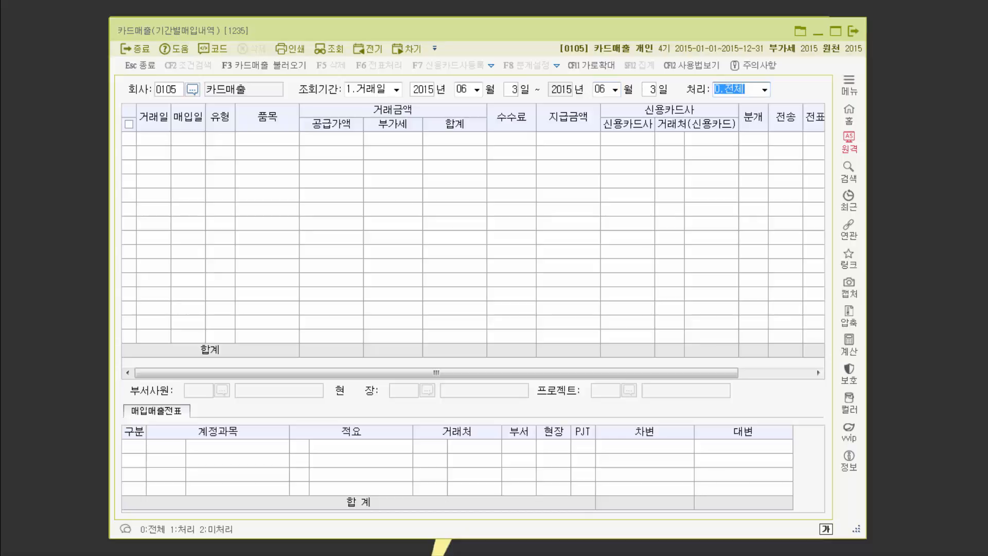
{"action": "key", "text": "Return"}
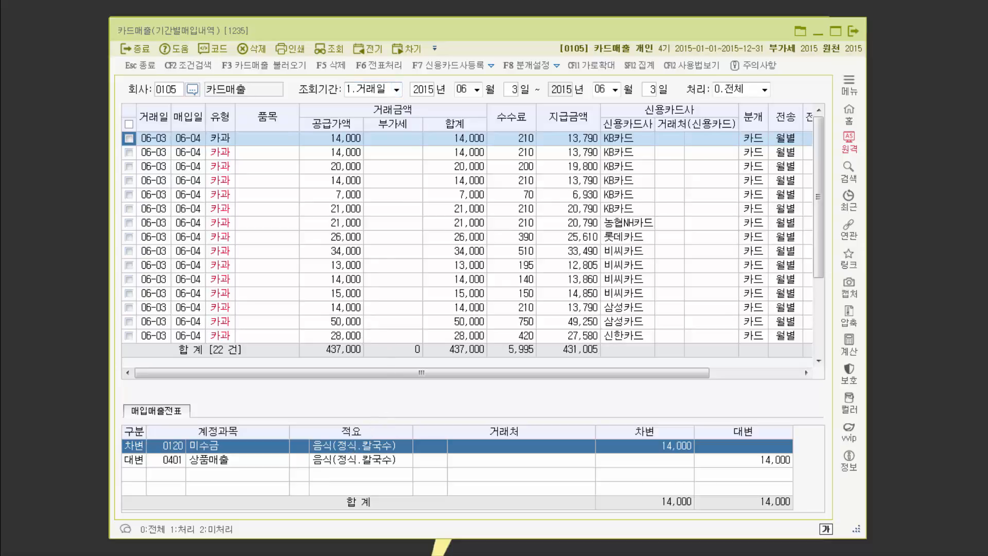
Step: Switch to Notepad, review the three listed reasons why 거래일 queries differ from the association's purchase data, and return to the accounting program
{"action": "key", "text": "alt+Tab"}
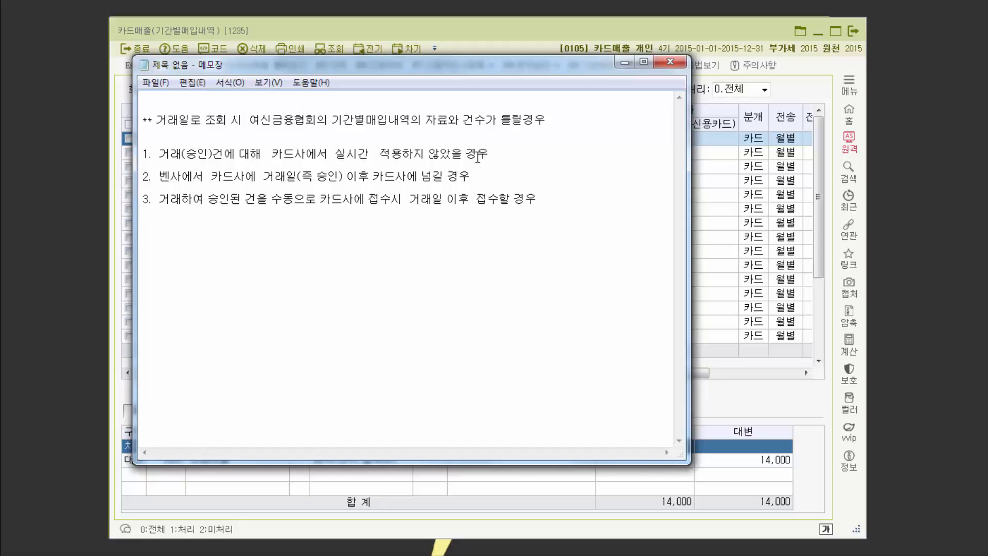
{"action": "left_click_drag", "start_coordinate": [170, 154], "coordinate": [348, 157]}
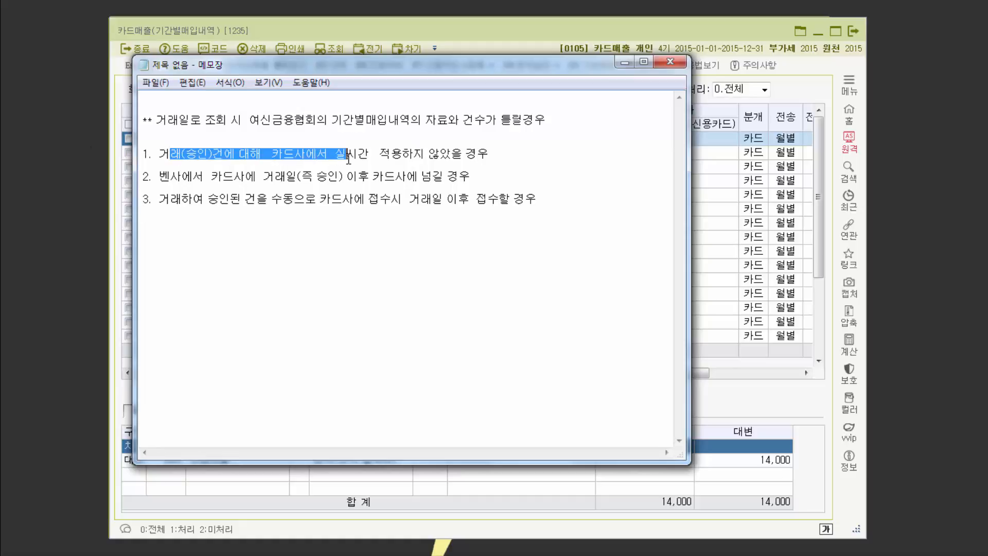
{"action": "left_click", "coordinate": [171, 179]}
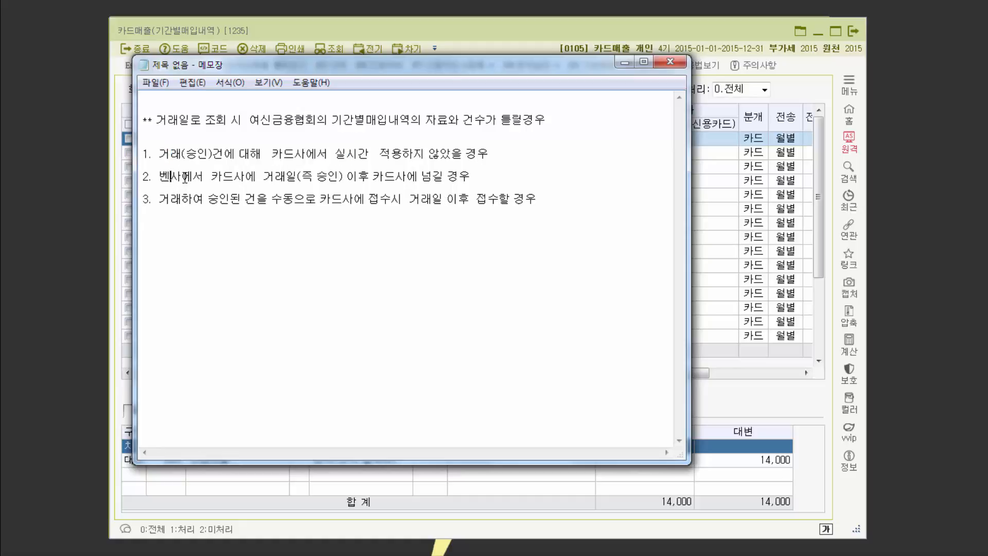
{"action": "left_click_drag", "start_coordinate": [185, 179], "coordinate": [320, 179]}
{"action": "left_click", "coordinate": [209, 177]}
{"action": "left_click_drag", "start_coordinate": [209, 177], "coordinate": [283, 180]}
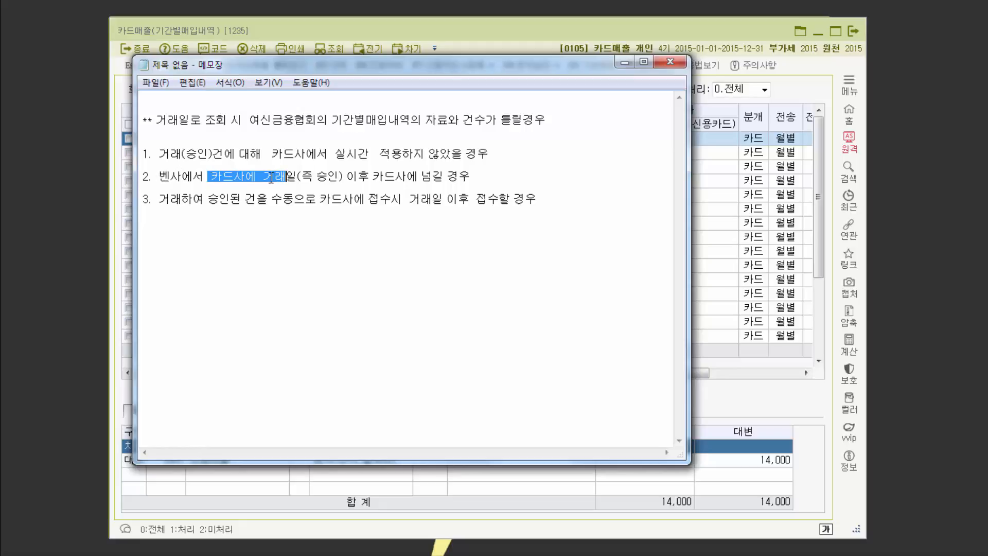
{"action": "left_click_drag", "start_coordinate": [263, 177], "coordinate": [449, 178]}
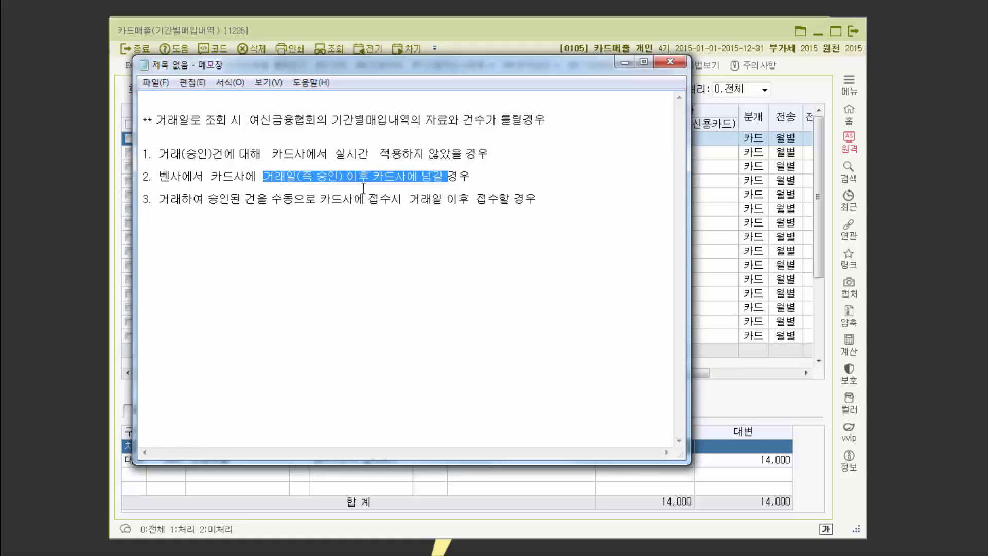
{"action": "left_click", "coordinate": [432, 178]}
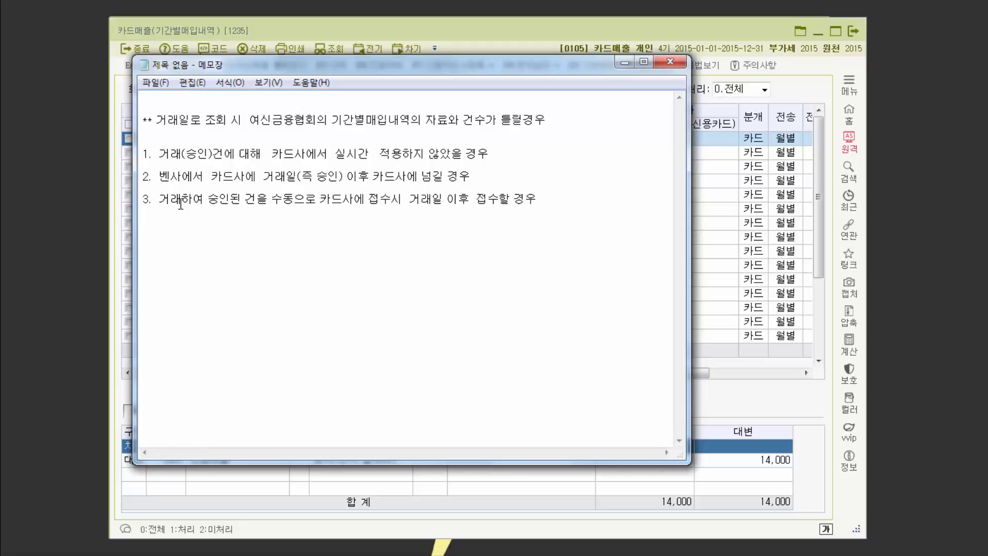
{"action": "left_click", "coordinate": [271, 200]}
{"action": "left_click_drag", "start_coordinate": [271, 200], "coordinate": [402, 335]}
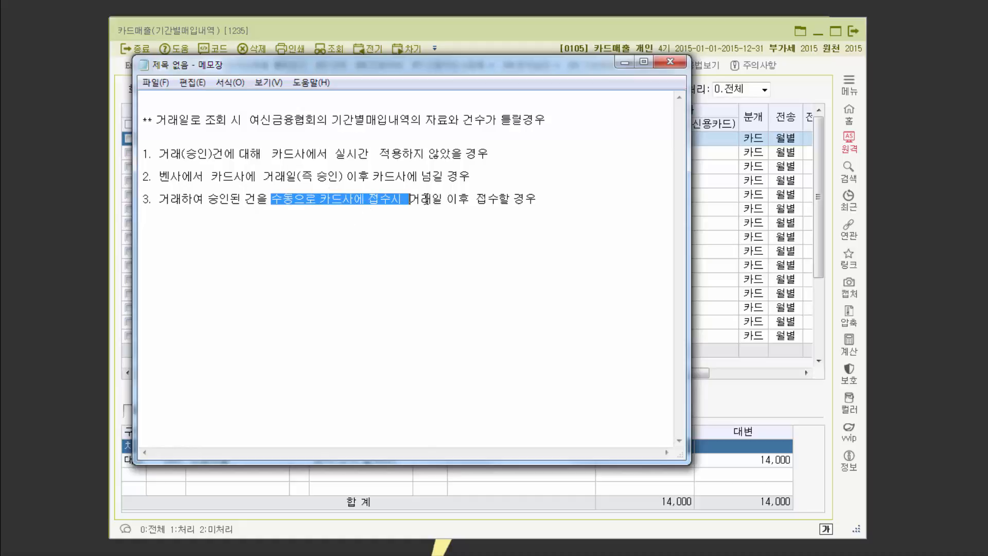
{"action": "left_click_drag", "start_coordinate": [420, 199], "coordinate": [537, 199]}
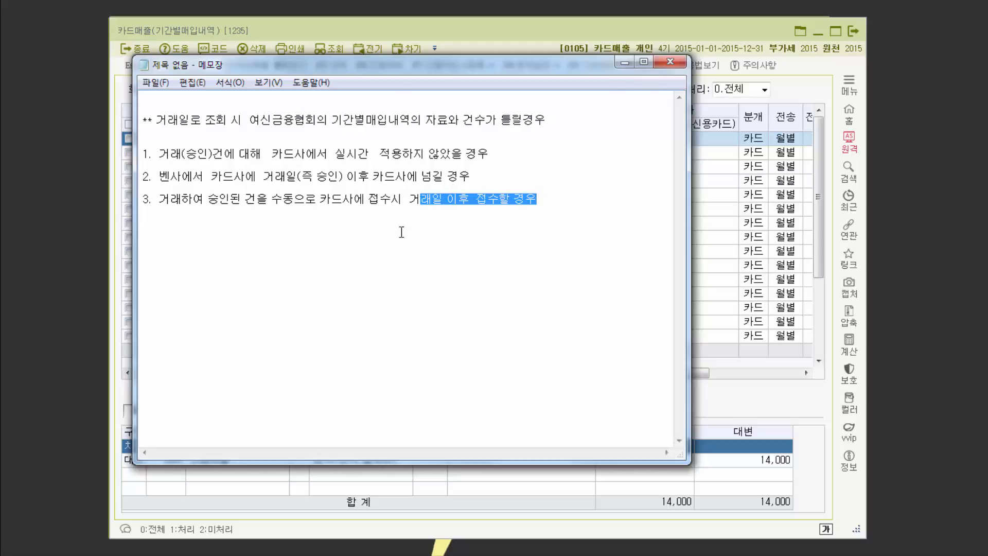
{"action": "left_click", "coordinate": [624, 64]}
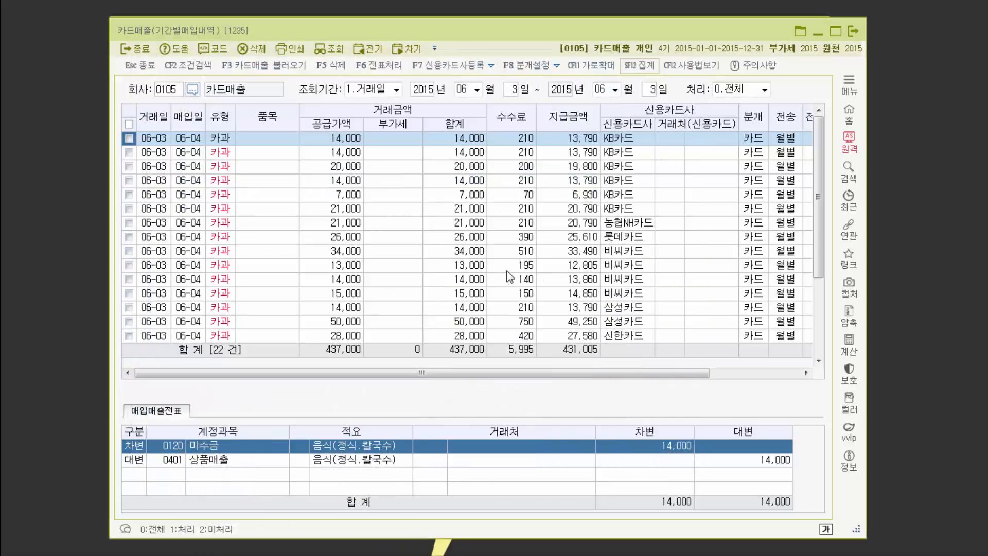
Step: Change the query basis to 2.매입일 and retrieve card sales for 2015-06-03 to 2015-06-03 with processing status 0.전체
{"action": "left_click", "coordinate": [183, 322]}
{"action": "scroll", "coordinate": [258, 326], "scroll_direction": "down", "scroll_amount": 3}
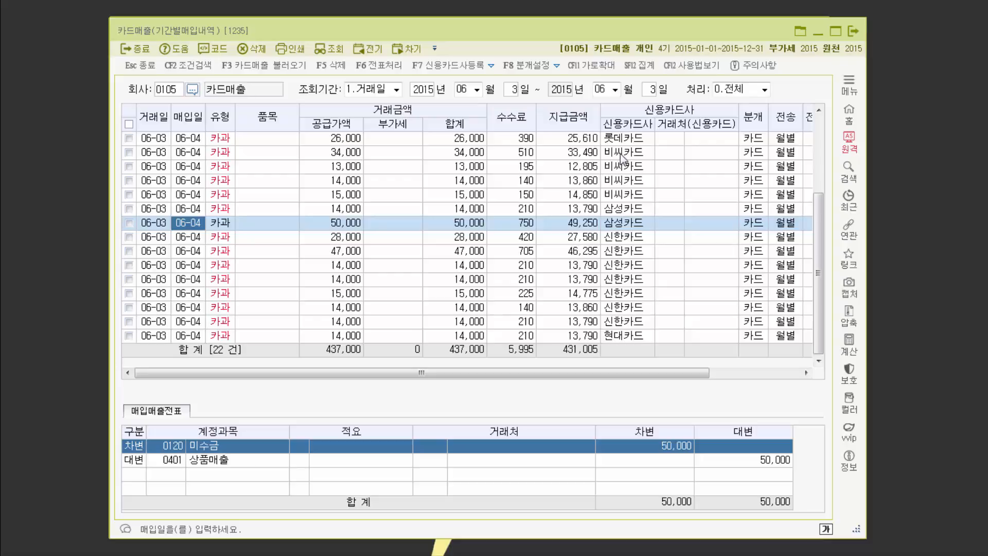
{"action": "left_click", "coordinate": [397, 91]}
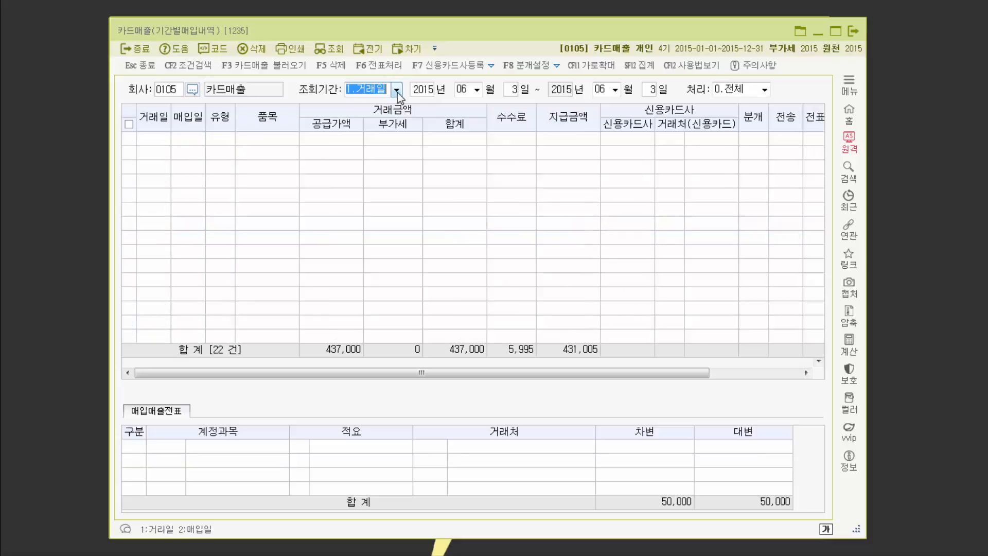
{"action": "left_click", "coordinate": [386, 115]}
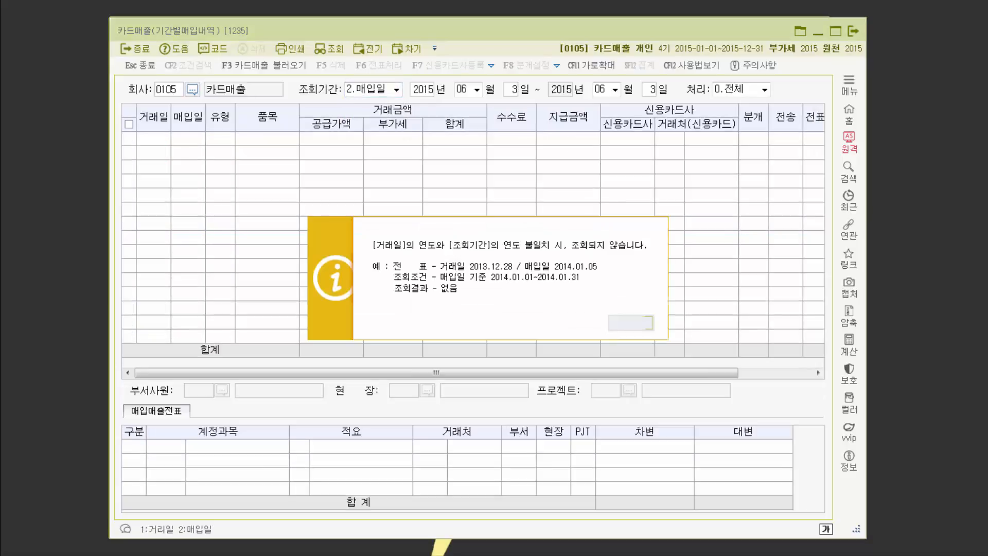
{"action": "key", "text": "Return"}
{"action": "key", "text": "Return"}
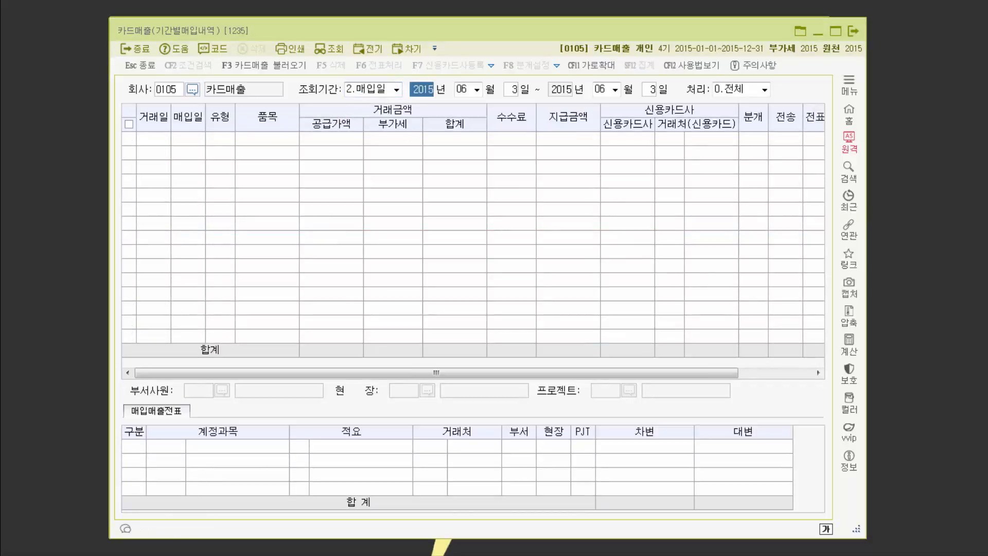
{"action": "key", "text": "Return"}
{"action": "key", "text": "Return"}
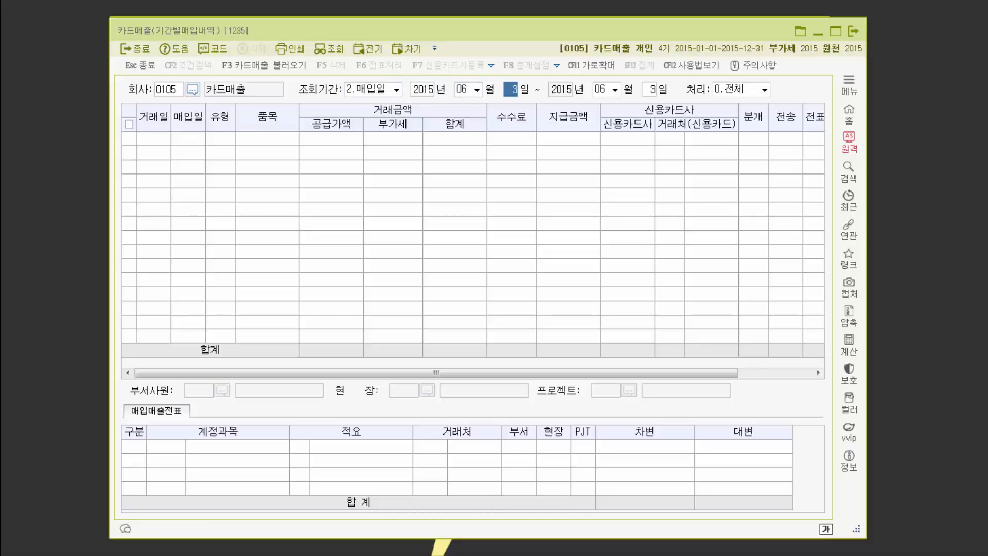
{"action": "key", "text": "Return"}
{"action": "key", "text": "Return"}
{"action": "key", "text": "Return"}
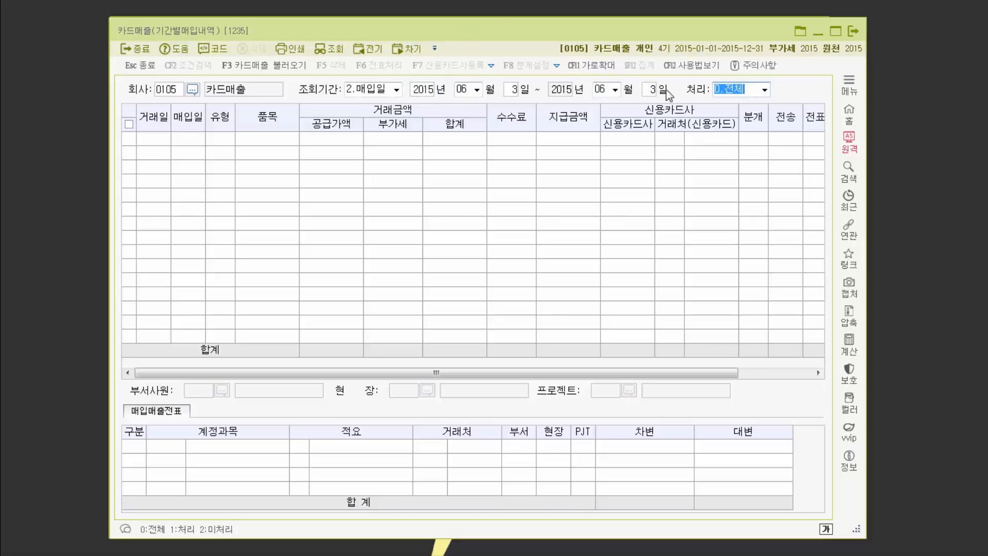
{"action": "left_click", "coordinate": [765, 89]}
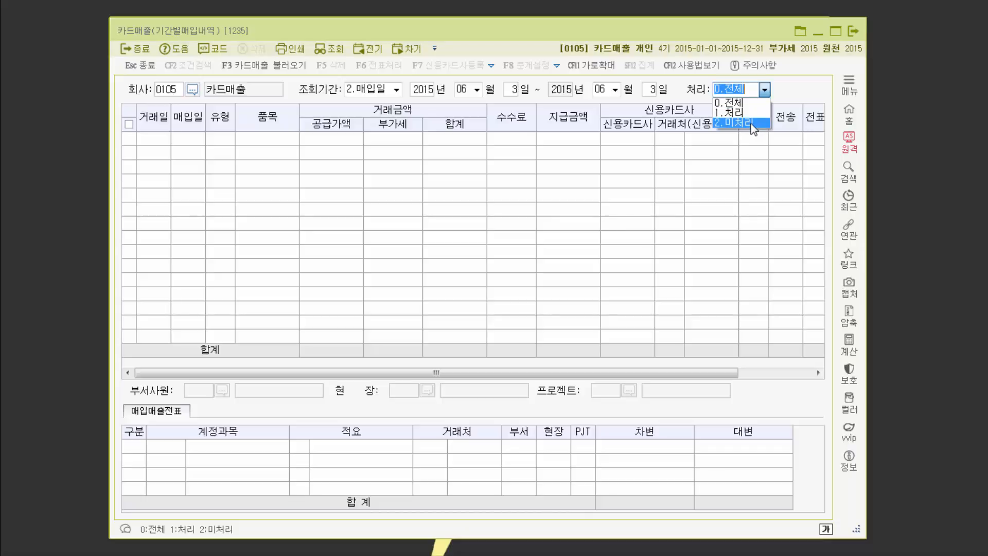
{"action": "left_click", "coordinate": [730, 102]}
{"action": "key", "text": "Return"}
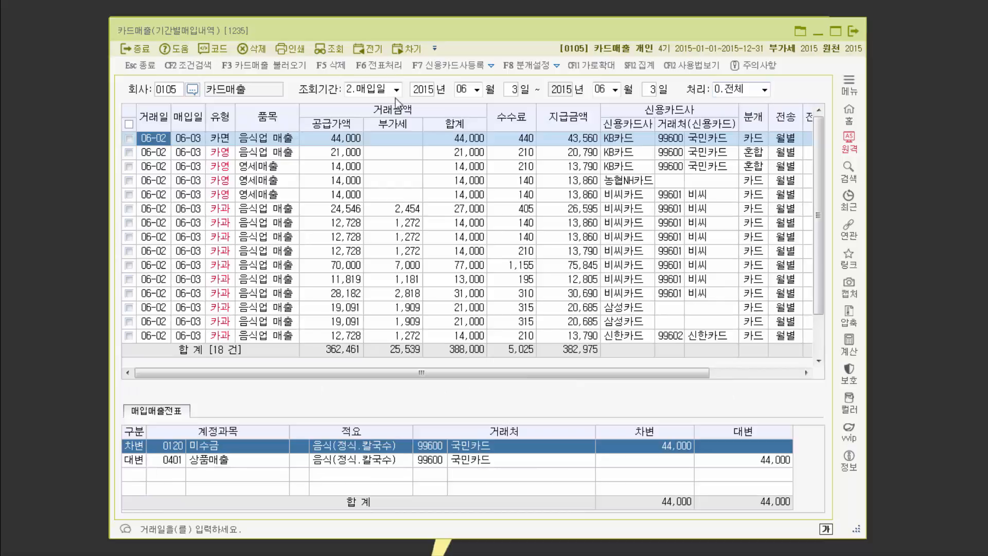
Step: Expand the card sales list horizontally with 가로확대 and inspect the journal entries of two 카과 rows for 비씨카드
{"action": "left_click", "coordinate": [592, 65]}
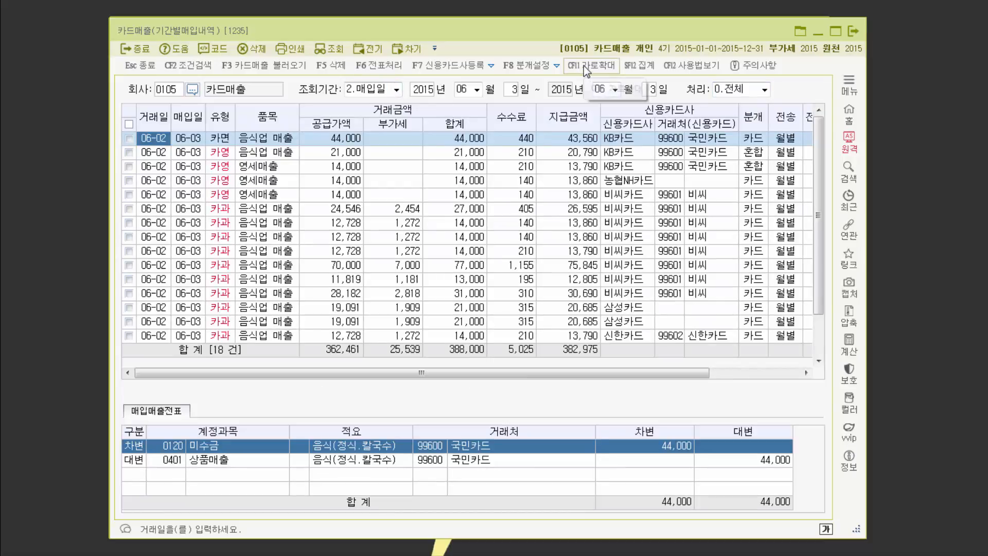
{"action": "left_click_drag", "start_coordinate": [369, 25], "coordinate": [392, 25]}
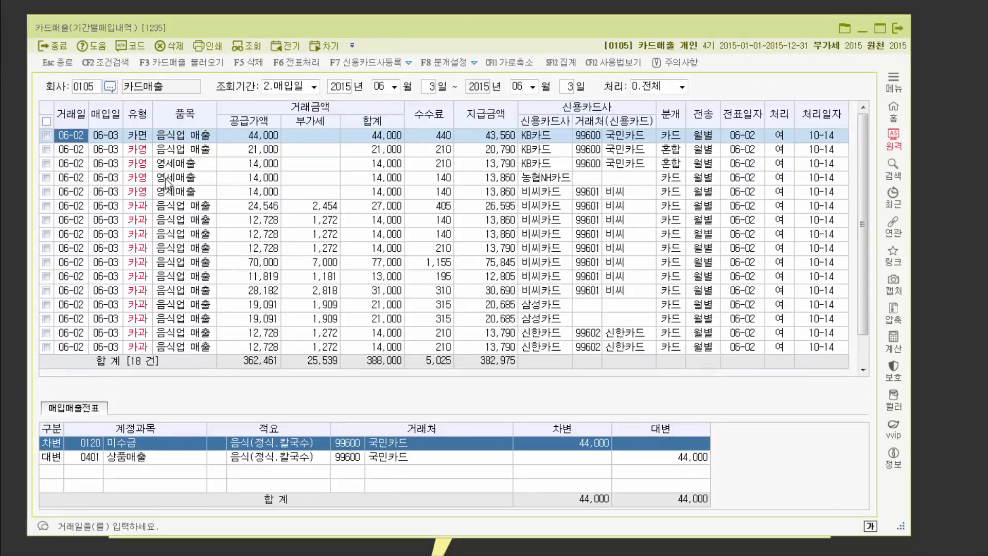
{"action": "left_click", "coordinate": [144, 223]}
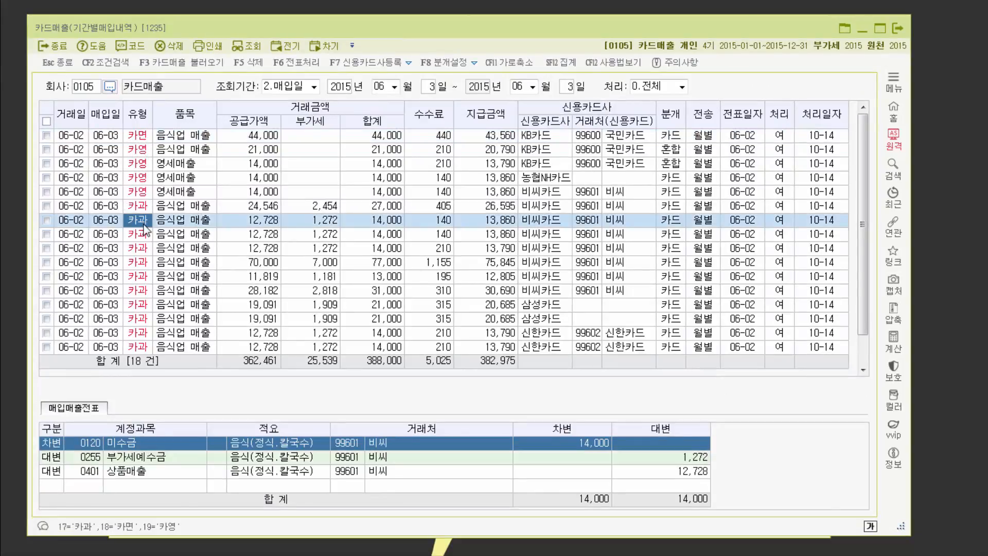
{"action": "left_click", "coordinate": [141, 249]}
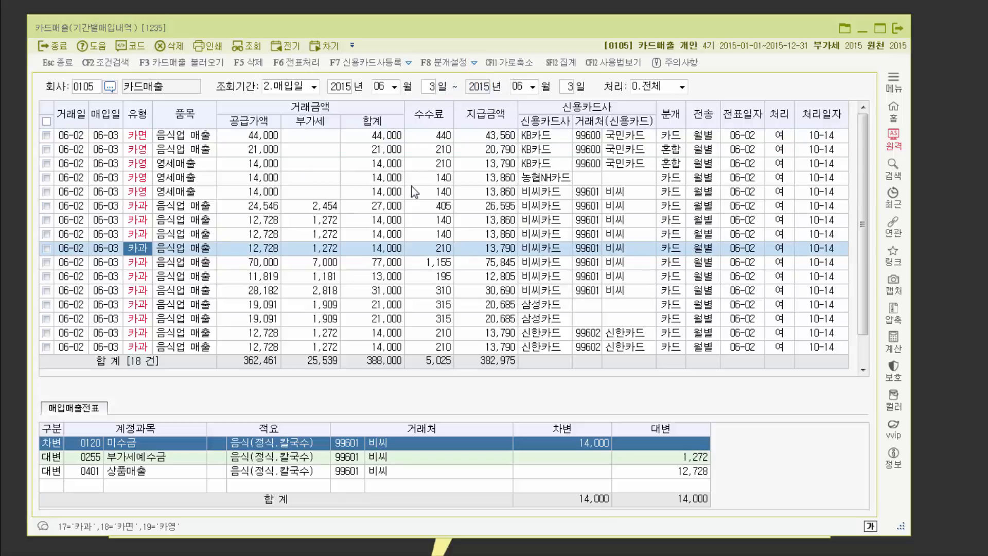
Step: Review the registered card companies in 신용카드사 등록 and the account and tax options in 분개설정, closing both without changes
{"action": "left_click", "coordinate": [366, 62]}
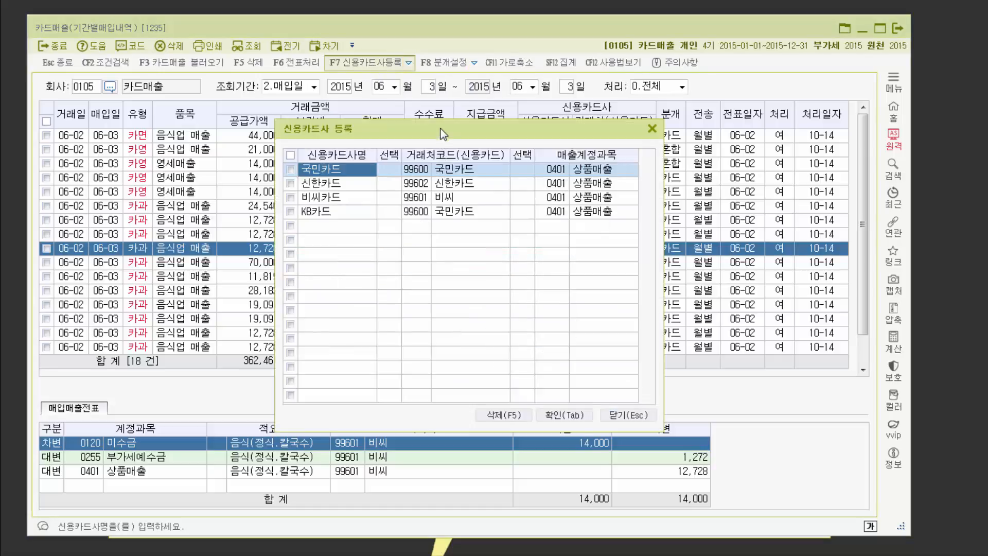
{"action": "left_click_drag", "start_coordinate": [441, 129], "coordinate": [366, 147]}
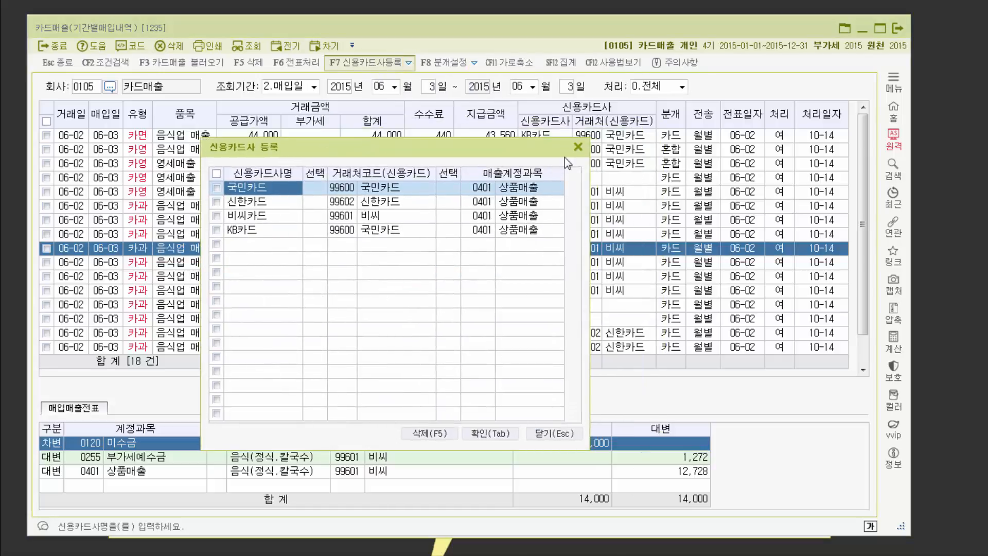
{"action": "left_click", "coordinate": [578, 148]}
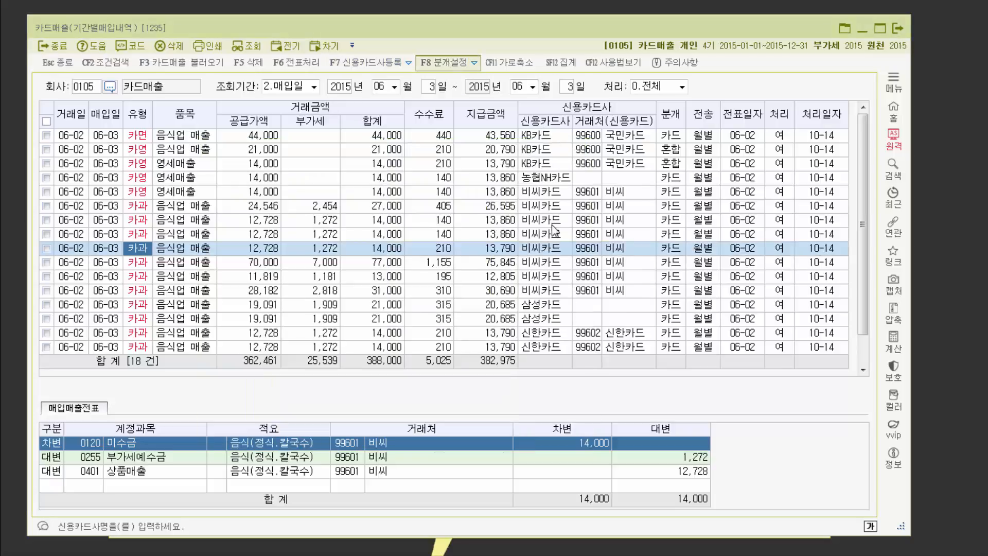
{"action": "key", "text": "F8"}
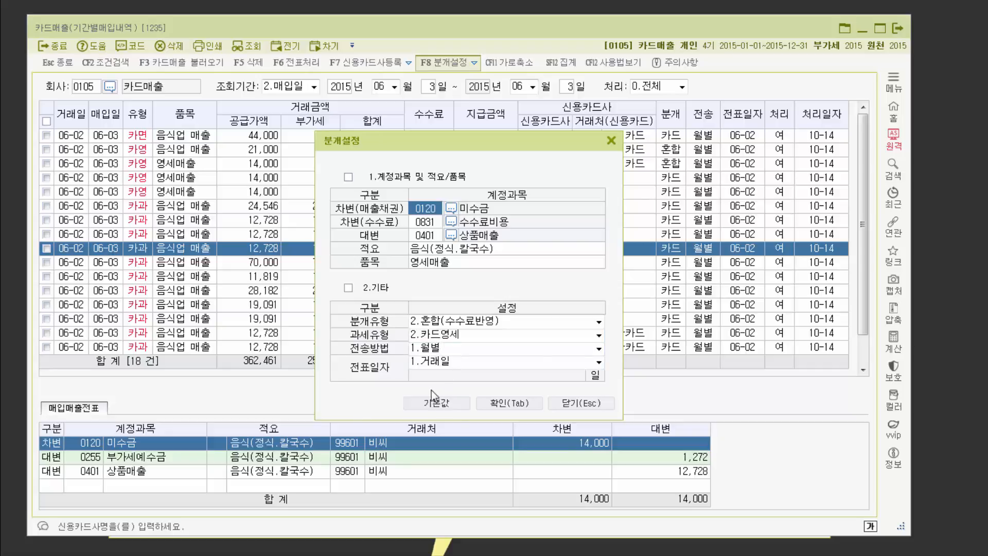
{"action": "left_click", "coordinate": [610, 141]}
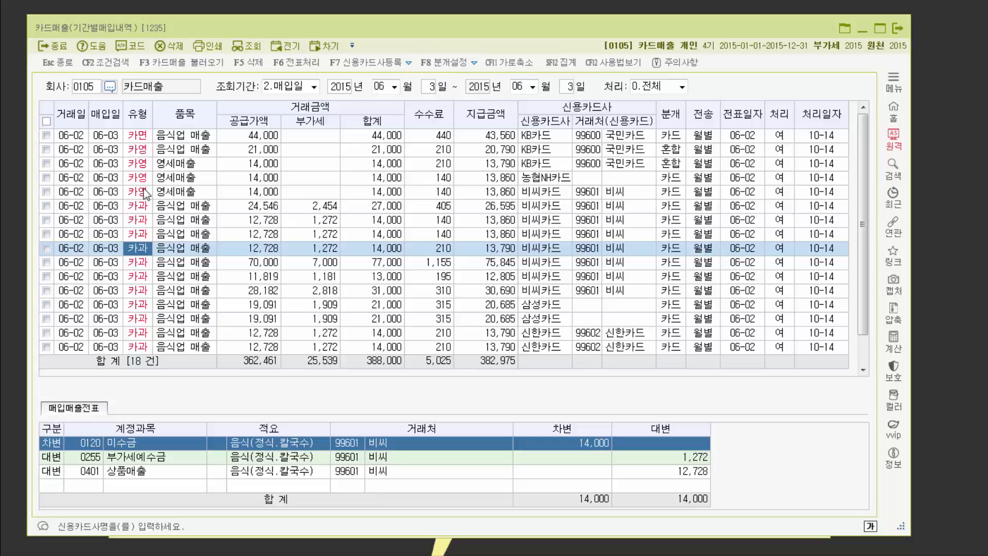
Step: Batch-change the first three 카과 rows to 과세유형 1.카드면세 with 분개유형 2.혼합(수수료반영), applying only the 2.기타 group of 분개설정
{"action": "left_click", "coordinate": [143, 166]}
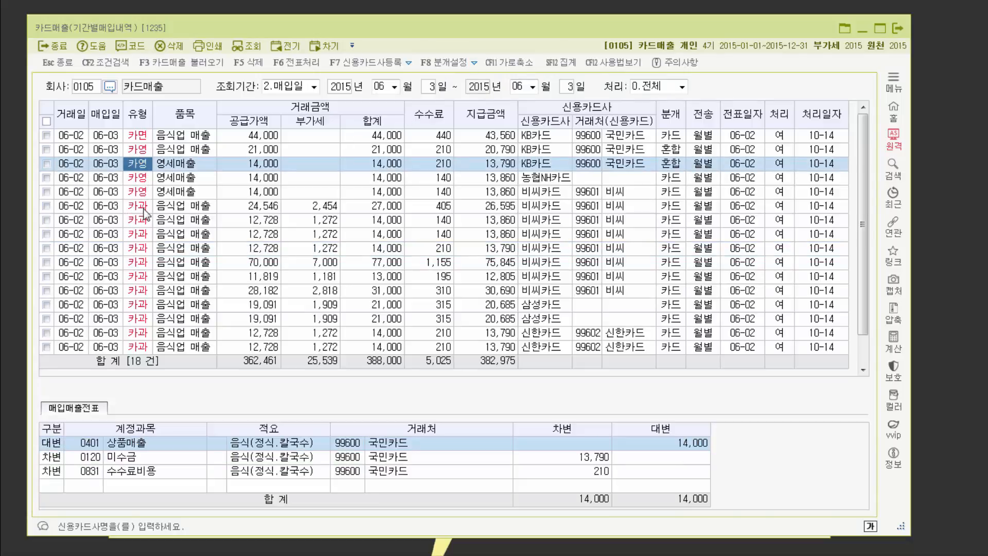
{"action": "left_click", "coordinate": [145, 208]}
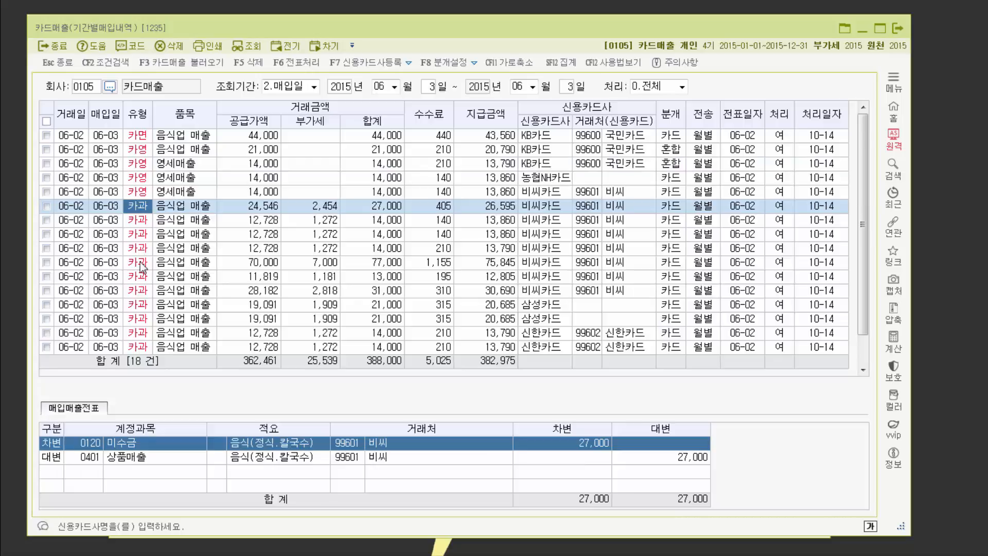
{"action": "left_click", "coordinate": [47, 206]}
{"action": "left_click", "coordinate": [46, 235]}
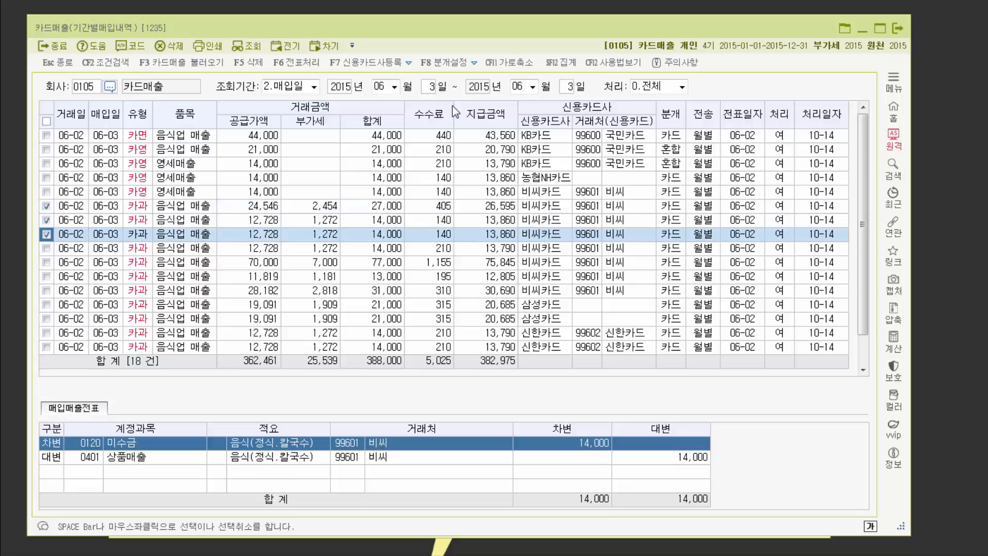
{"action": "left_click", "coordinate": [440, 63]}
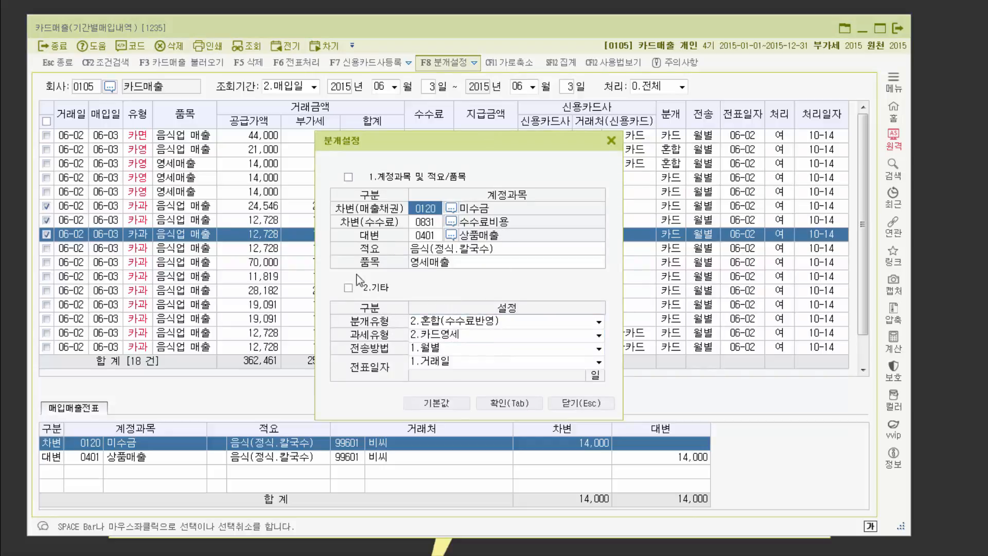
{"action": "left_click", "coordinate": [348, 288]}
{"action": "left_click", "coordinate": [599, 335]}
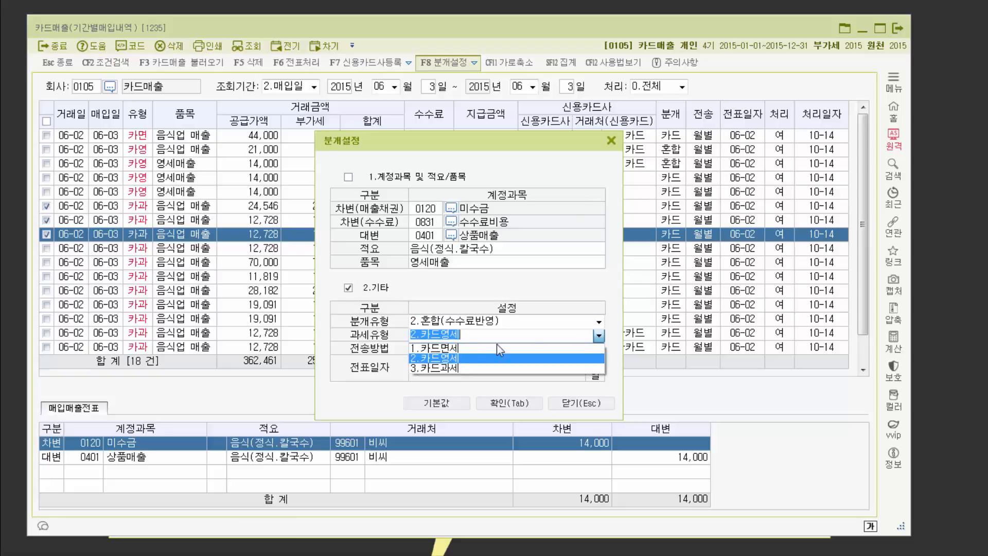
{"action": "left_click", "coordinate": [448, 353]}
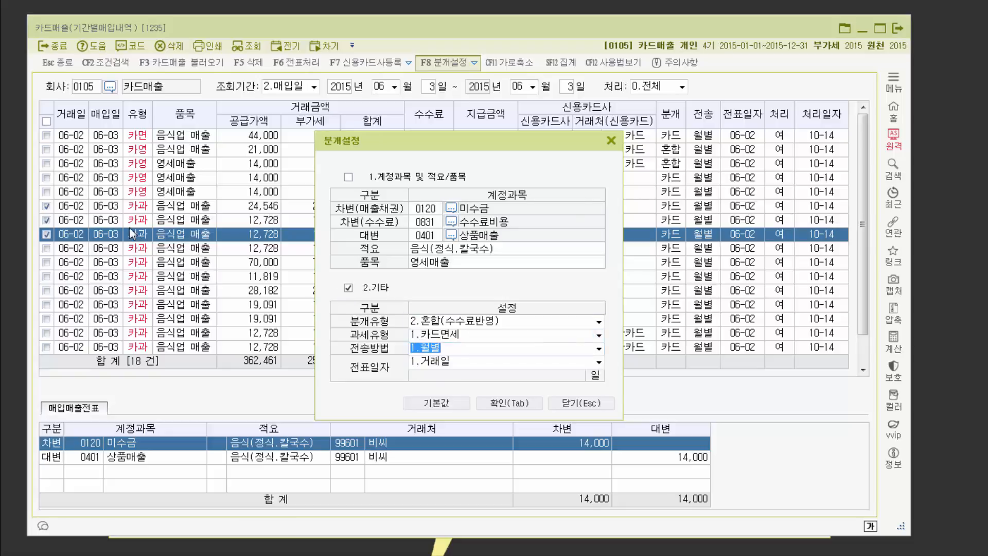
{"action": "left_click", "coordinate": [523, 405]}
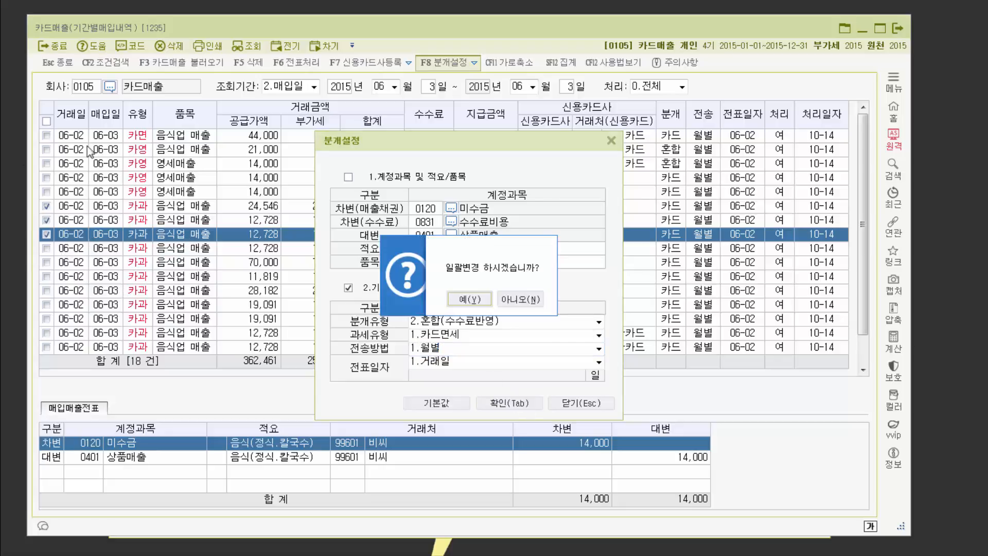
{"action": "left_click", "coordinate": [447, 300]}
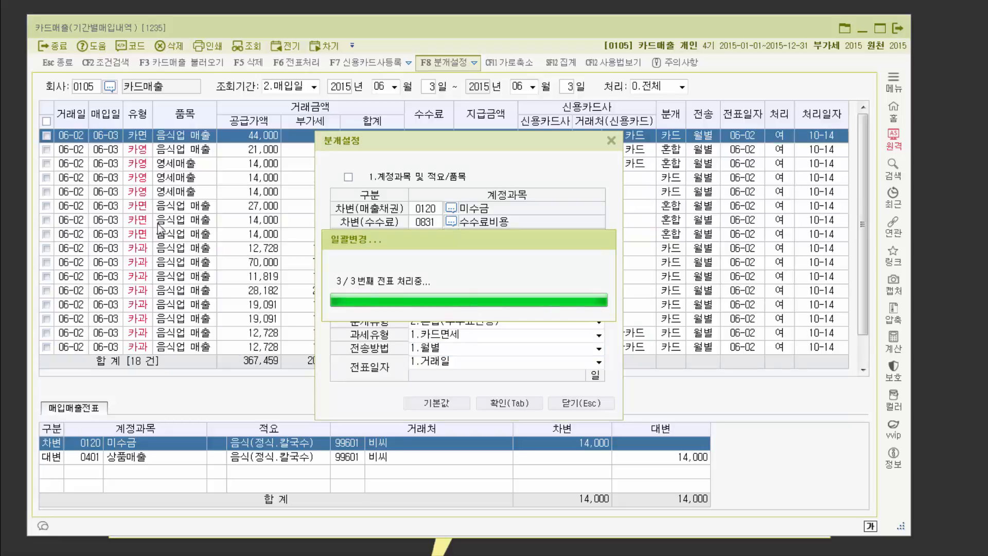
{"action": "left_click", "coordinate": [196, 210]}
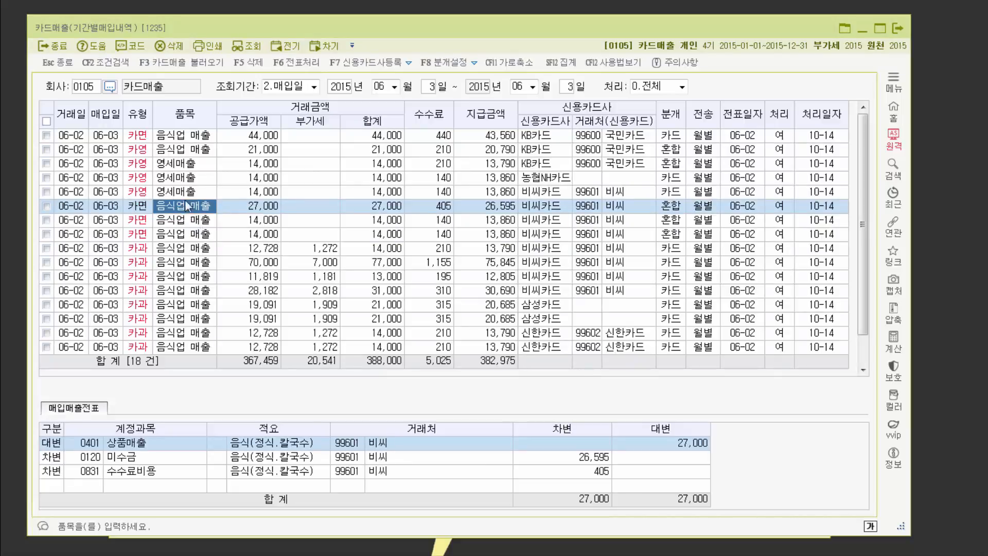
{"action": "key", "text": "F8"}
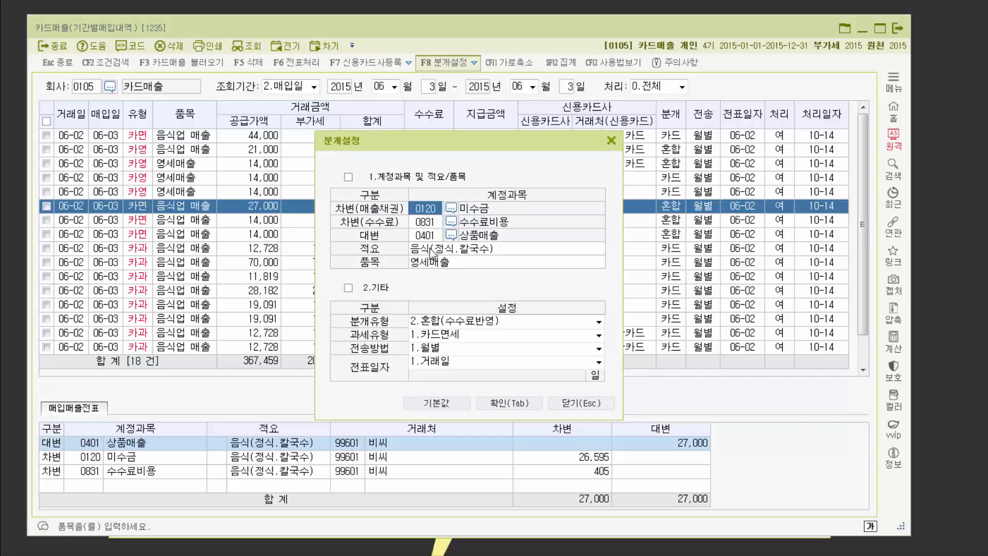
{"action": "left_click", "coordinate": [472, 250]}
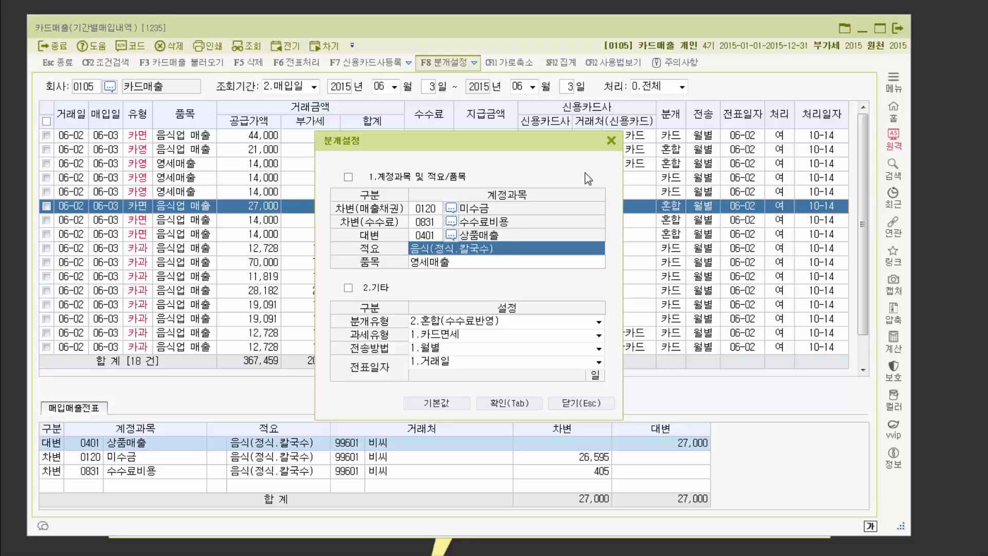
{"action": "left_click", "coordinate": [611, 142]}
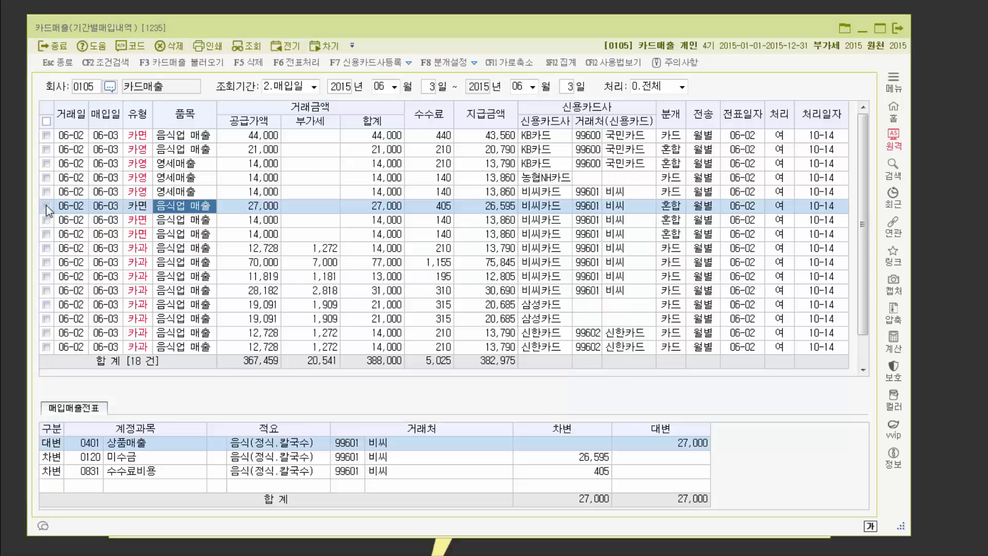
Step: Batch-apply the 1.계정과목 및 적요/품목 group of 분개설정, with 품목 영세매출, to the same three 비씨카드 카면 rows
{"action": "left_click", "coordinate": [47, 206]}
{"action": "left_click", "coordinate": [46, 220]}
{"action": "left_click", "coordinate": [46, 234]}
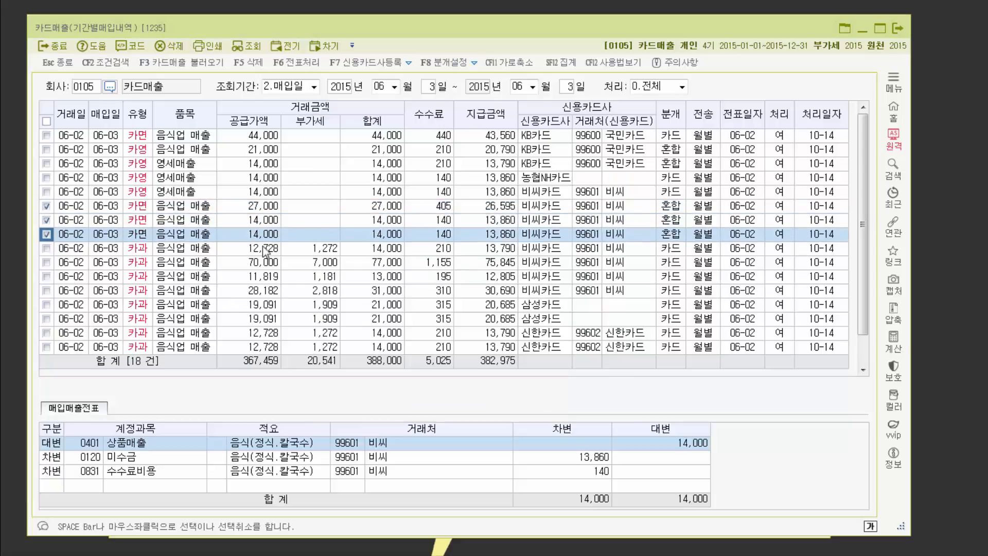
{"action": "left_click", "coordinate": [444, 63]}
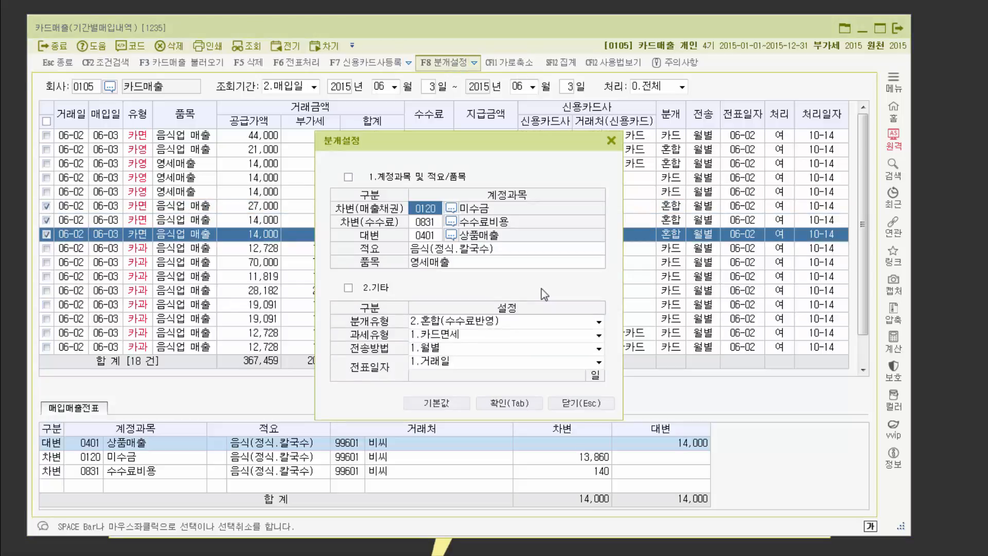
{"action": "left_click", "coordinate": [442, 251]}
{"action": "left_click", "coordinate": [348, 177]}
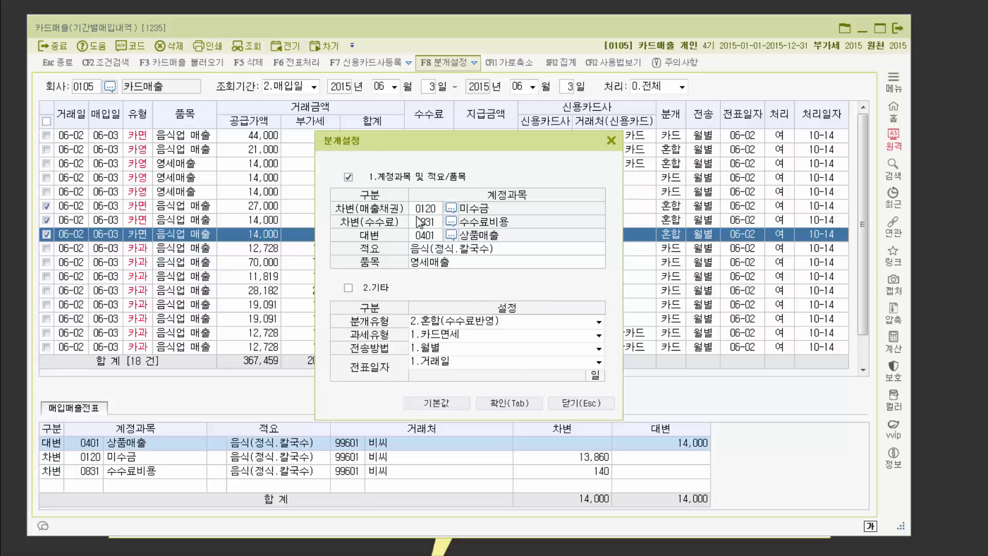
{"action": "left_click", "coordinate": [520, 406]}
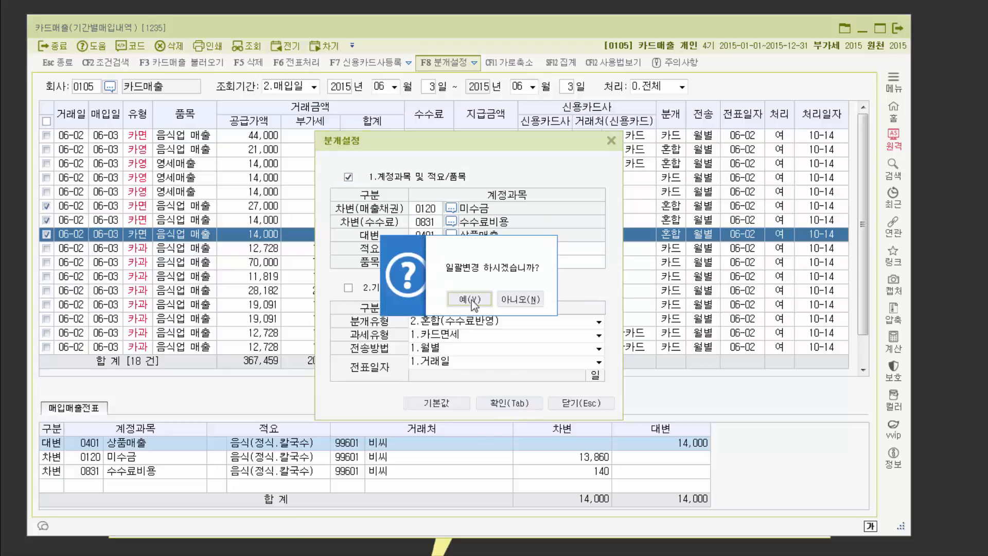
{"action": "left_click", "coordinate": [468, 302]}
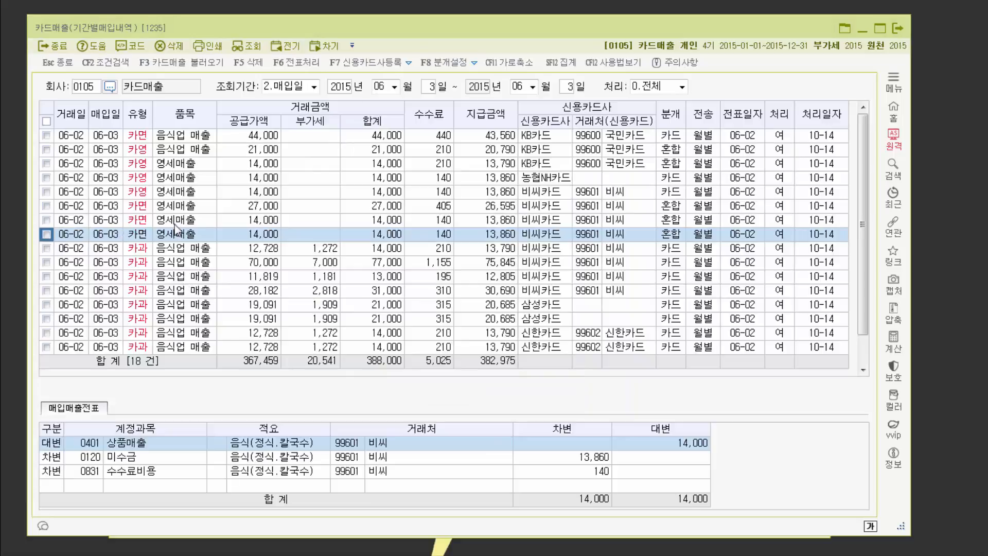
{"action": "left_click", "coordinate": [189, 221]}
{"action": "scroll", "coordinate": [233, 229], "scroll_direction": "down", "scroll_amount": 2}
{"action": "scroll", "coordinate": [248, 249], "scroll_direction": "up", "scroll_amount": 2}
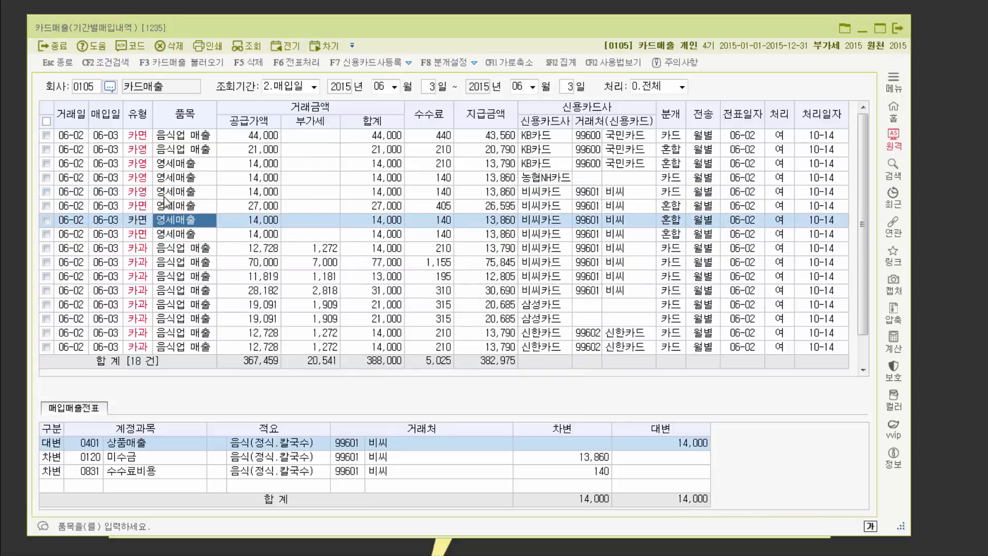
Step: Batch-change 품목 to 품목수정 for the four 비씨카드 rows with 영세매출, applying only the 1.계정과목 및 적요/품목 group of 분개설정
{"action": "left_click", "coordinate": [75, 195]}
{"action": "left_click", "coordinate": [47, 192]}
{"action": "left_click", "coordinate": [46, 206]}
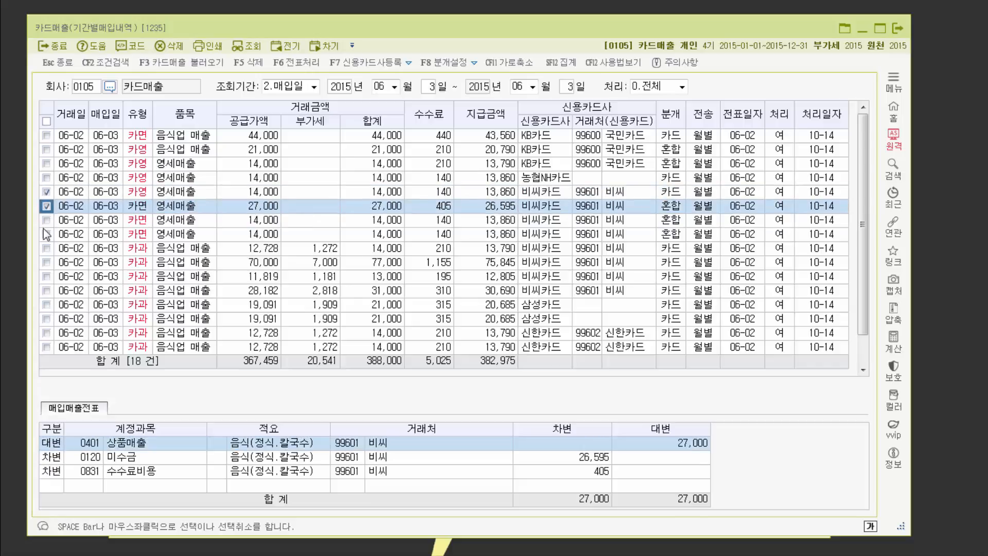
{"action": "left_click", "coordinate": [47, 235]}
{"action": "left_click", "coordinate": [47, 221]}
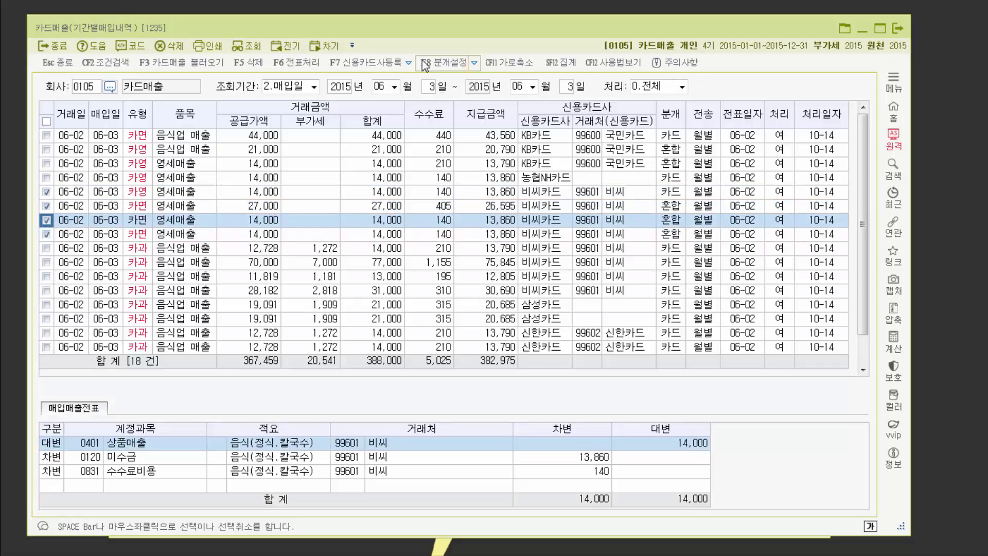
{"action": "left_click", "coordinate": [465, 65]}
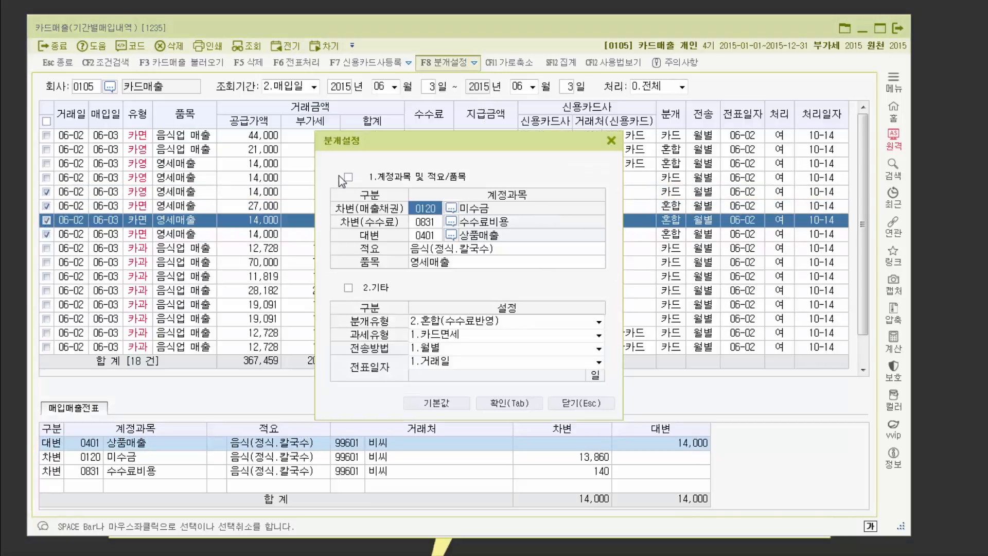
{"action": "left_click", "coordinate": [458, 252]}
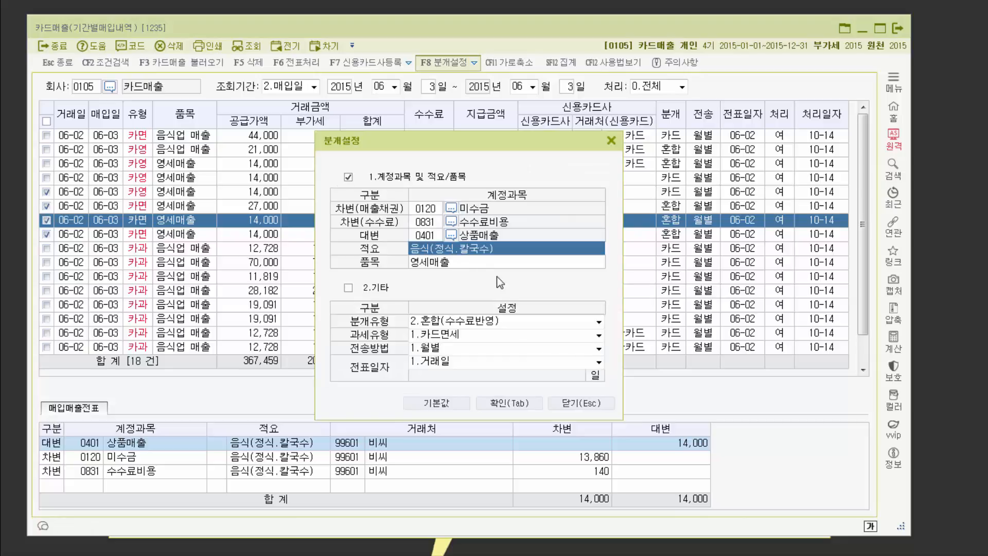
{"action": "left_click", "coordinate": [454, 262]}
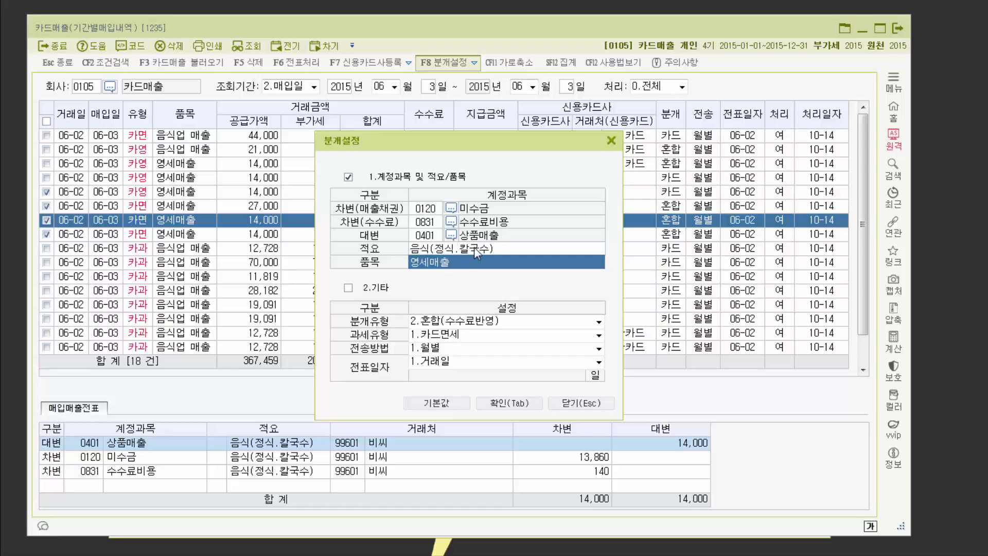
{"action": "type", "text": "품"}
{"action": "type", "text": "목수"}
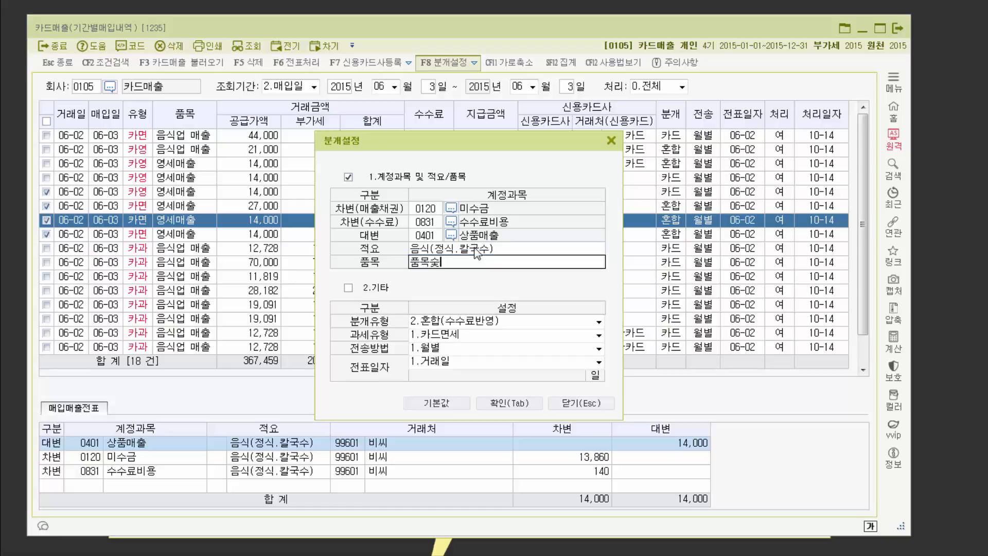
{"action": "type", "text": "정"}
{"action": "left_click", "coordinate": [451, 252]}
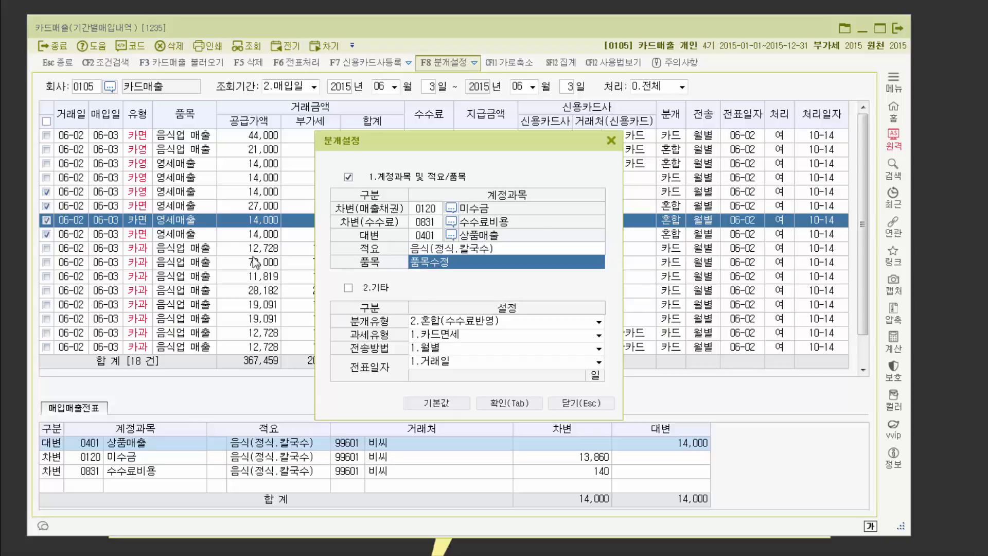
{"action": "left_click", "coordinate": [509, 402]}
{"action": "left_click", "coordinate": [458, 304]}
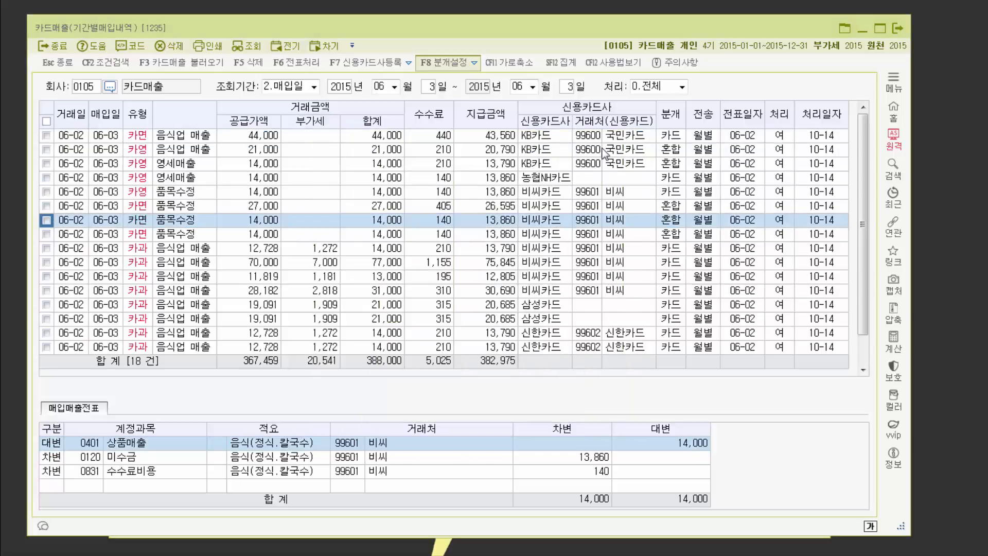
Step: Check the edited 비씨카드 row's journal entries and the 분개설정 options, and compare the card company of the KB카드 and 비씨카드 rows
{"action": "left_click", "coordinate": [192, 197]}
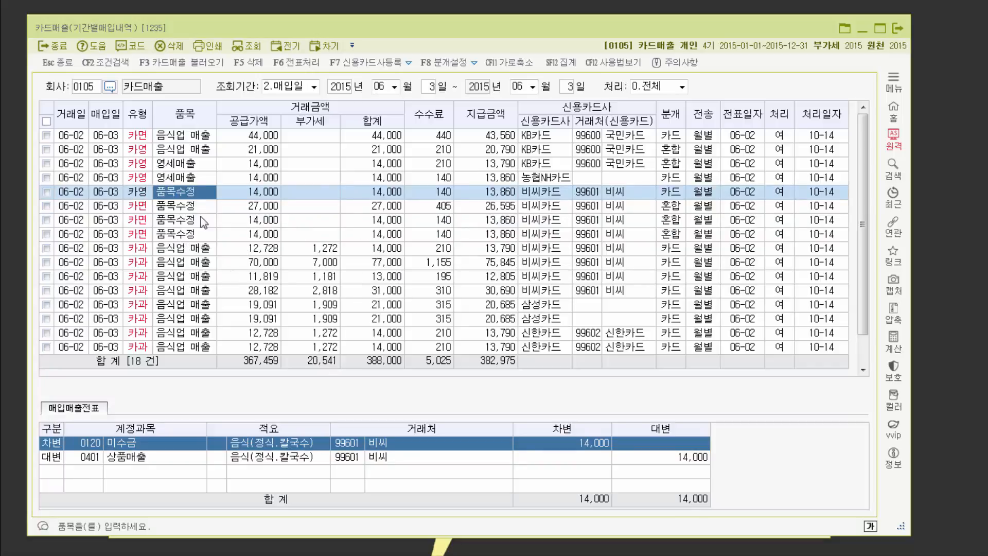
{"action": "left_click", "coordinate": [449, 64]}
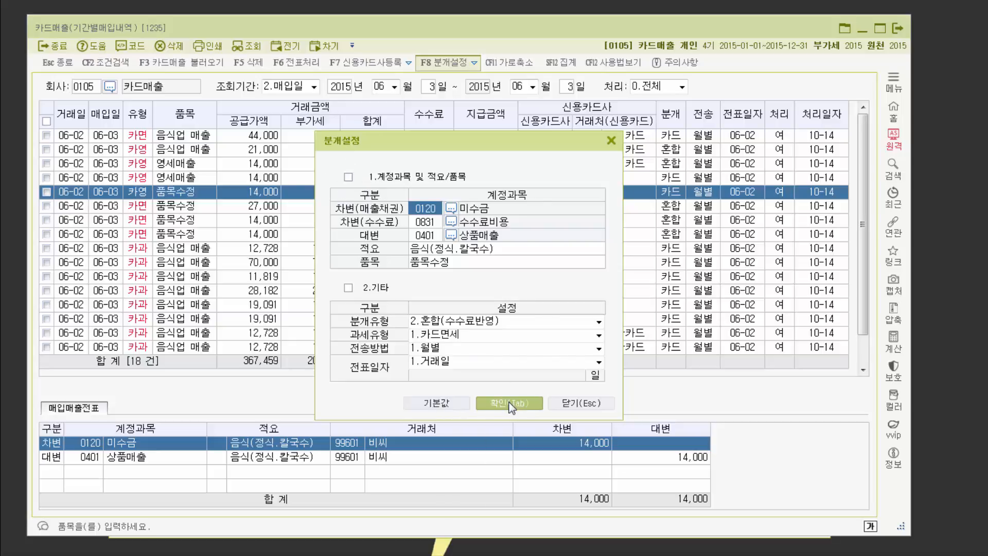
{"action": "left_click", "coordinate": [610, 141]}
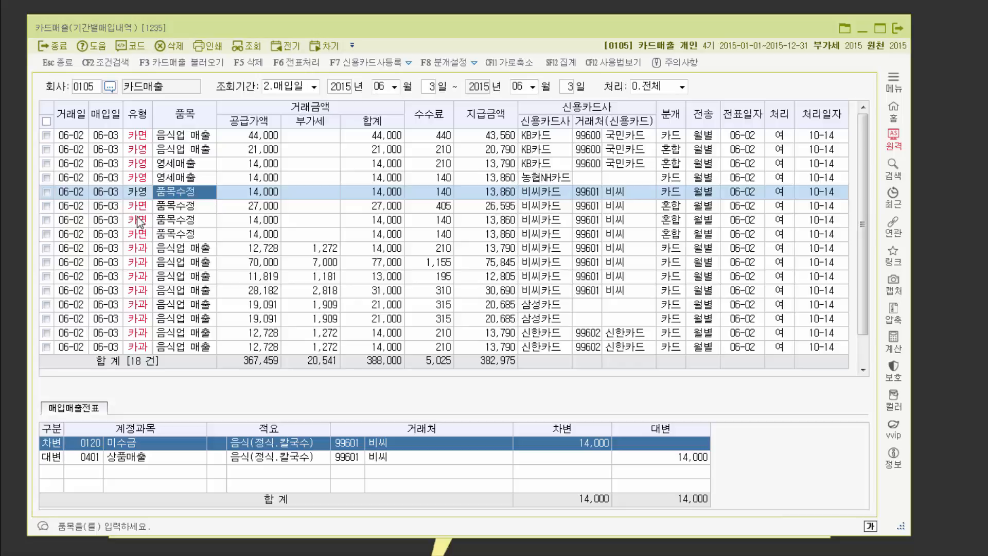
{"action": "left_click", "coordinate": [273, 457]}
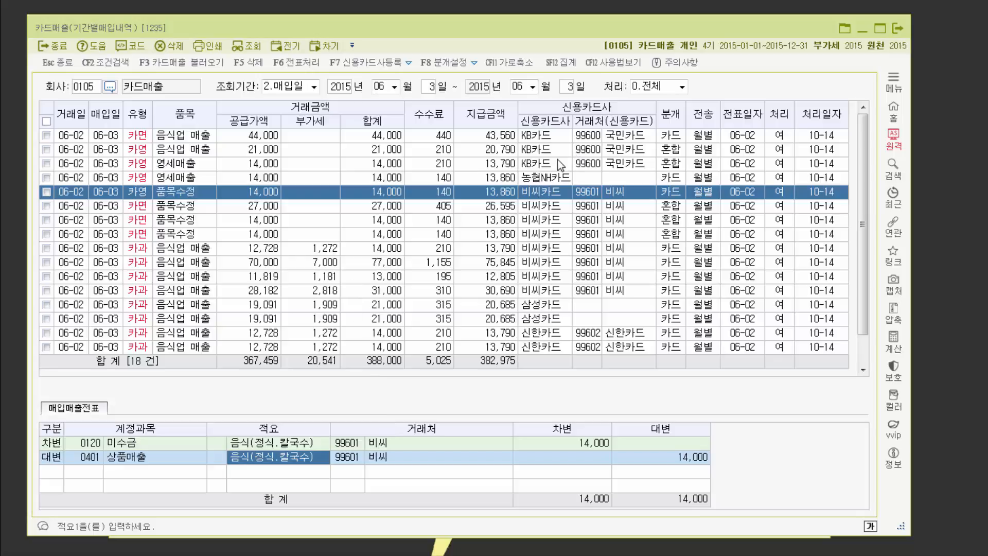
{"action": "left_click", "coordinate": [545, 139]}
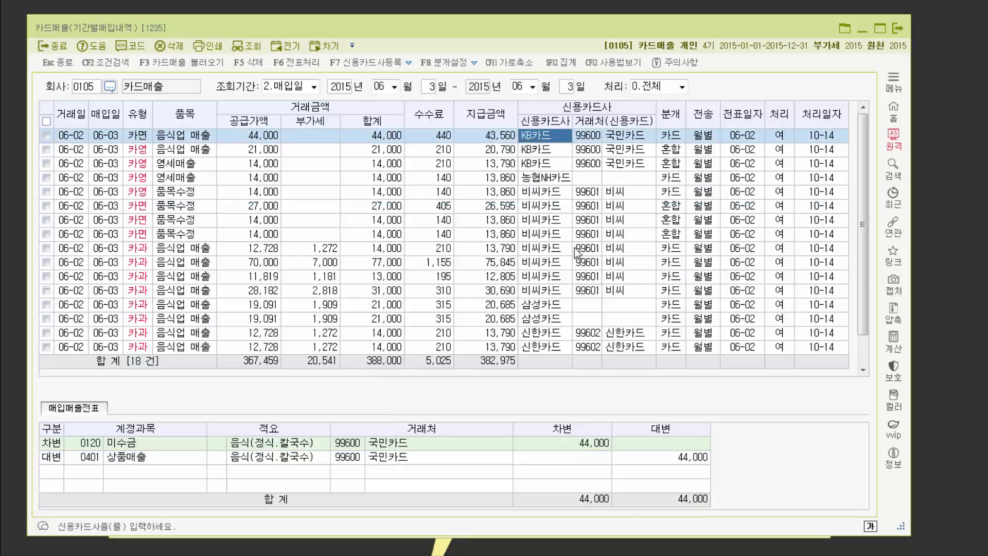
{"action": "left_click", "coordinate": [548, 197]}
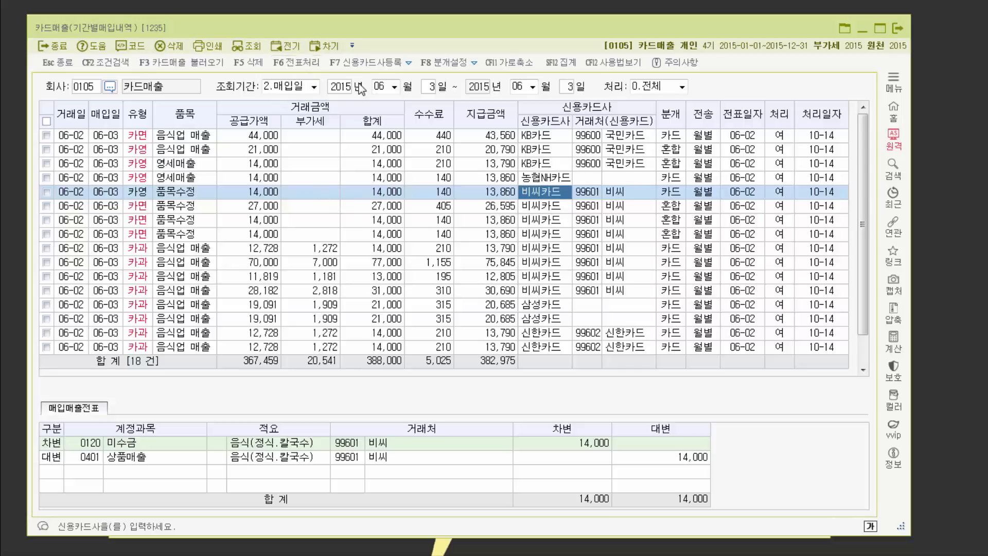
Step: Review the companies in 신용카드사 등록 and the 거래처 codes selectable for KB카드, closing both without changes
{"action": "left_click", "coordinate": [369, 62]}
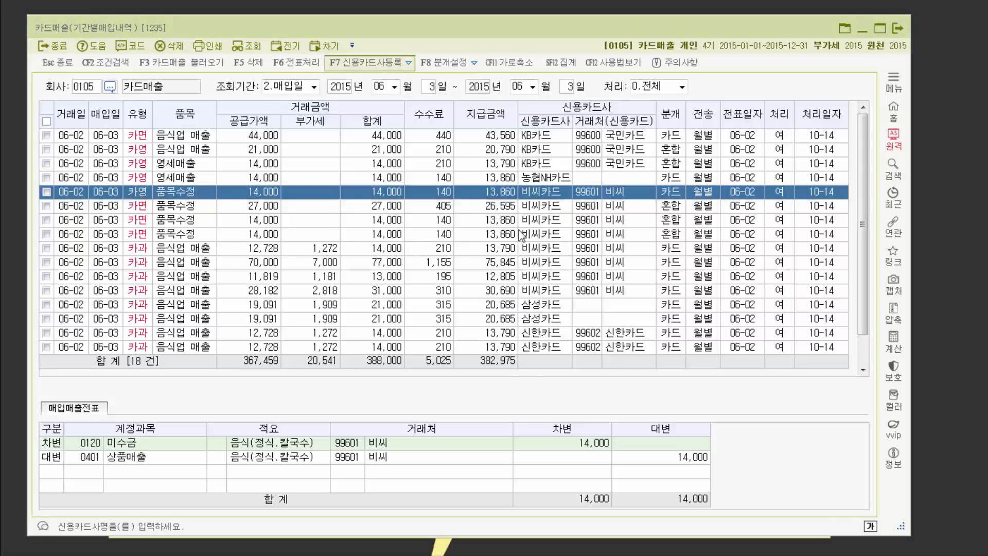
{"action": "left_click_drag", "start_coordinate": [435, 131], "coordinate": [467, 217]}
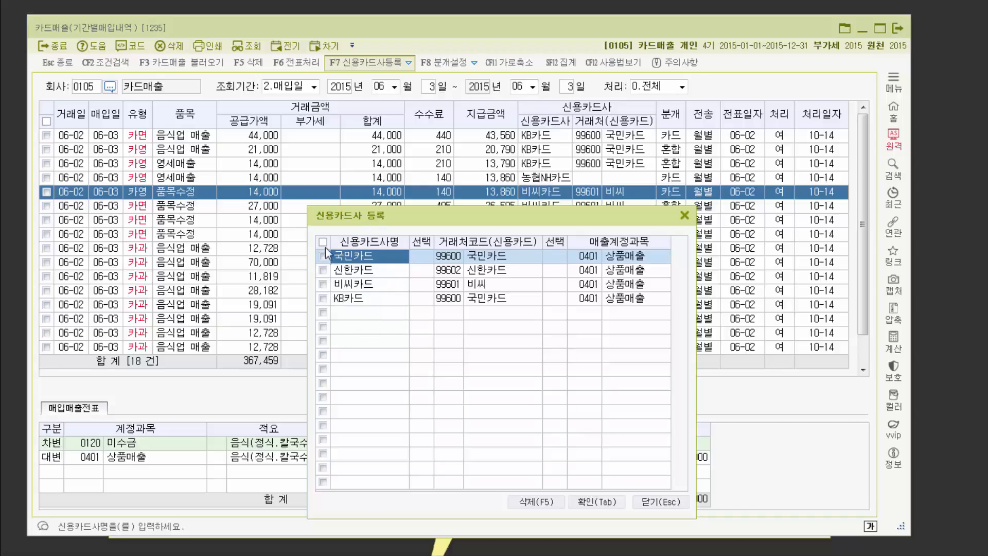
{"action": "left_click", "coordinate": [450, 300]}
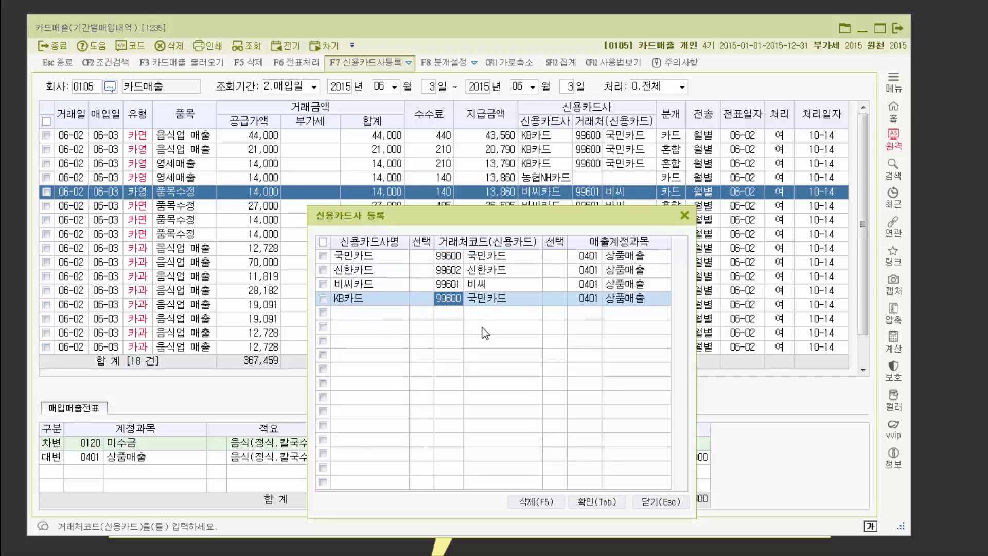
{"action": "double_click", "coordinate": [457, 300]}
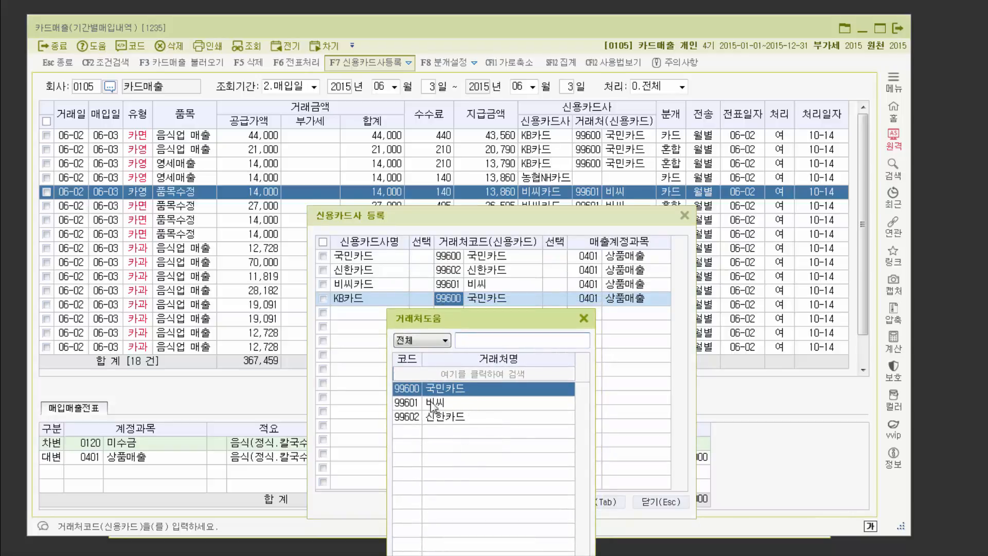
{"action": "left_click", "coordinate": [584, 318]}
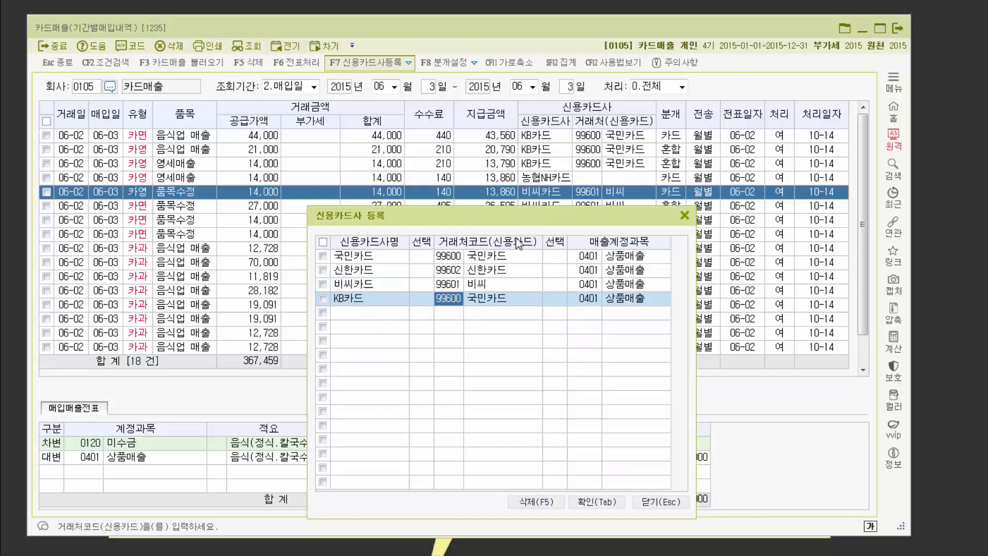
{"action": "left_click", "coordinate": [687, 216]}
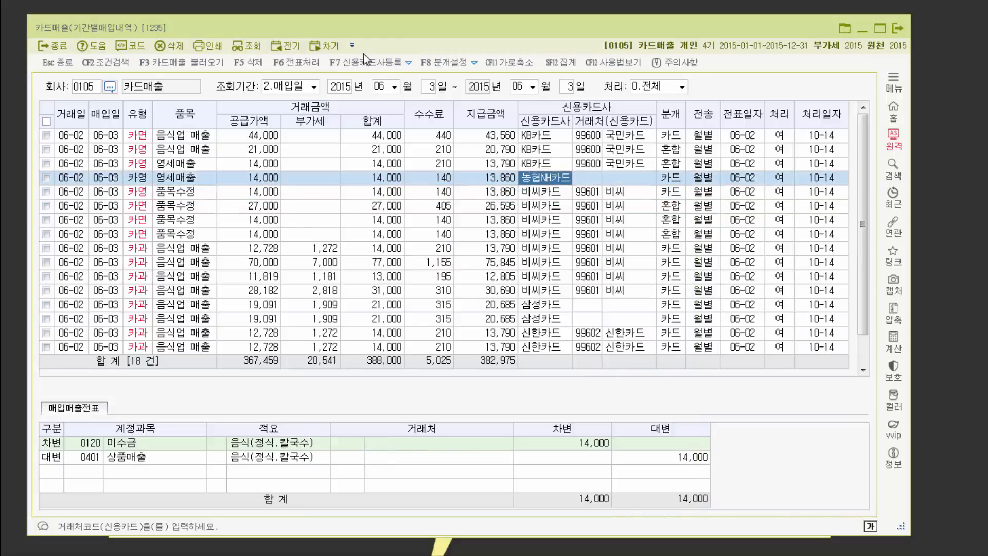
Step: Add 농협NH카드 as a new company in 신용카드사 등록 with 거래처코드 99601 비씨
{"action": "key", "text": "F7"}
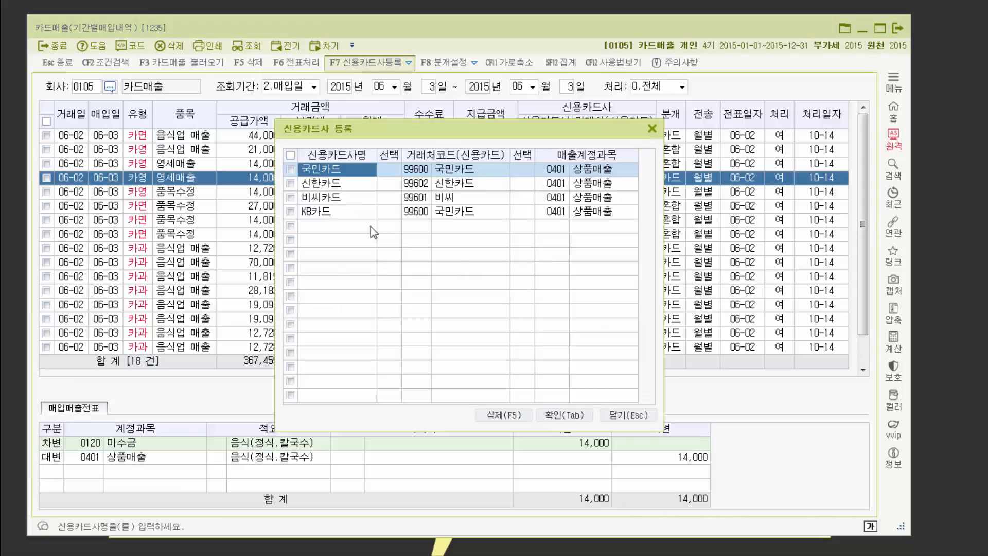
{"action": "left_click_drag", "start_coordinate": [407, 135], "coordinate": [406, 254]}
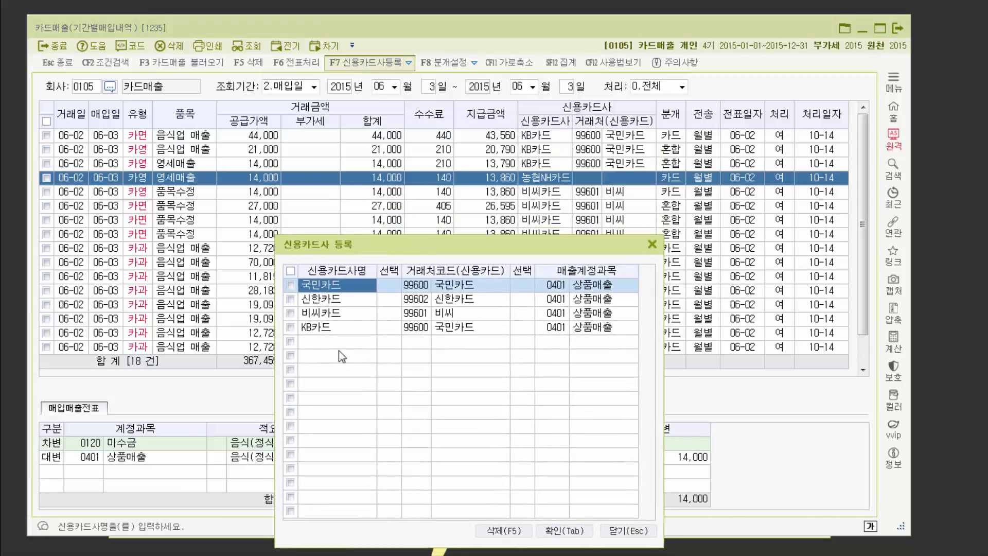
{"action": "left_click", "coordinate": [373, 349]}
{"action": "type", "text": "농협"}
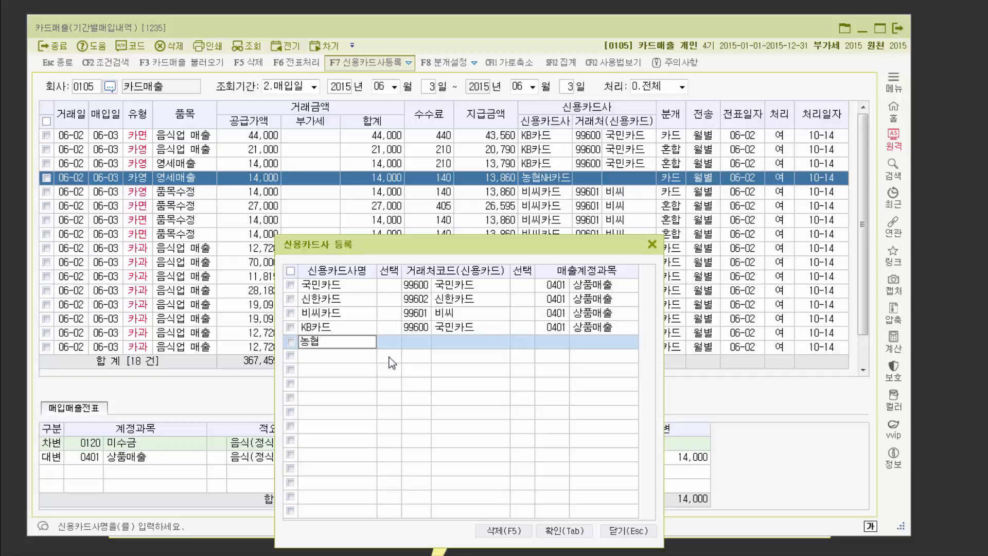
{"action": "type", "text": "NH카드"}
{"action": "key", "text": "Return"}
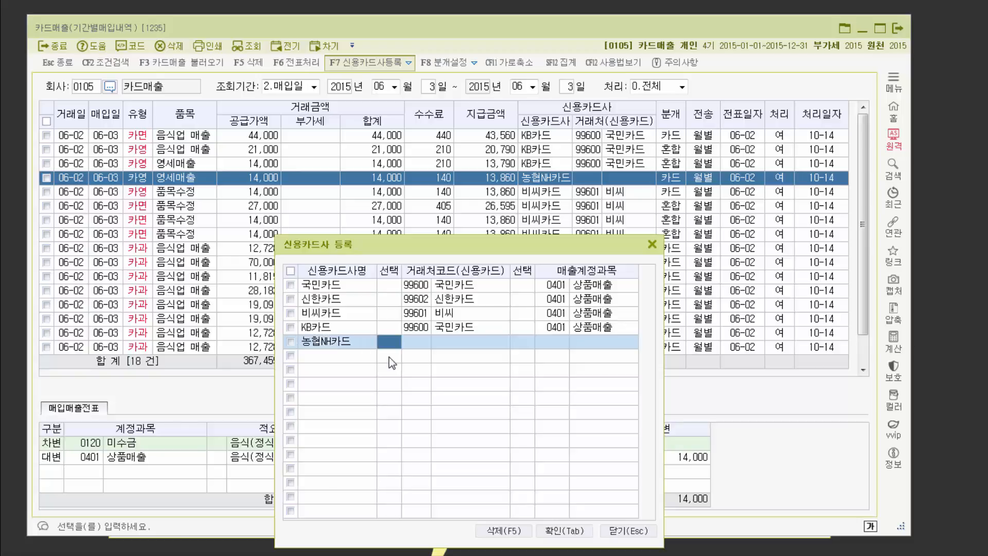
{"action": "key", "text": "Return"}
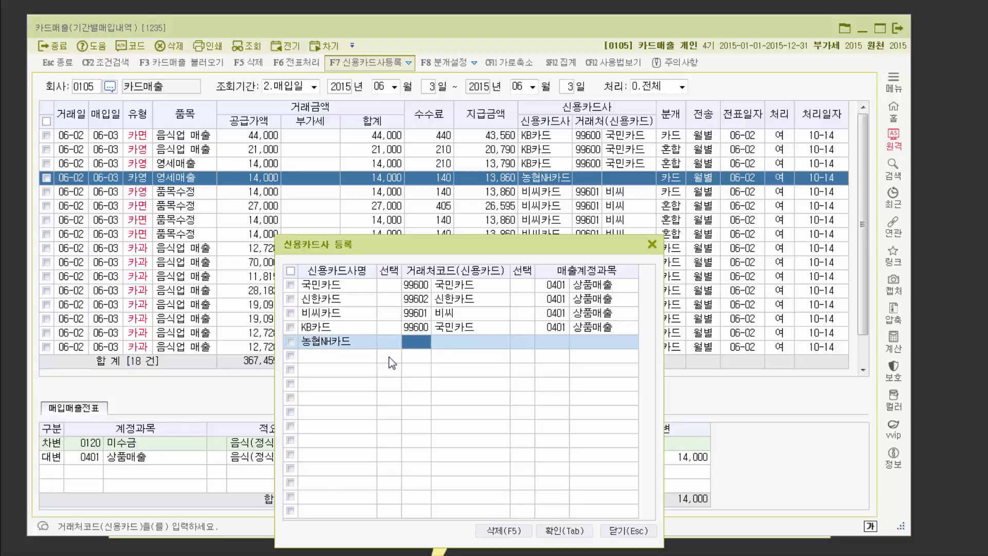
{"action": "type", "text": "99601"}
{"action": "key", "text": "Return"}
Step: Compare the 비씨카드 and 농협NH카드 entries, and set 농협NH카드's 매출계정과목 to 0401 상품매출
{"action": "left_click", "coordinate": [356, 318]}
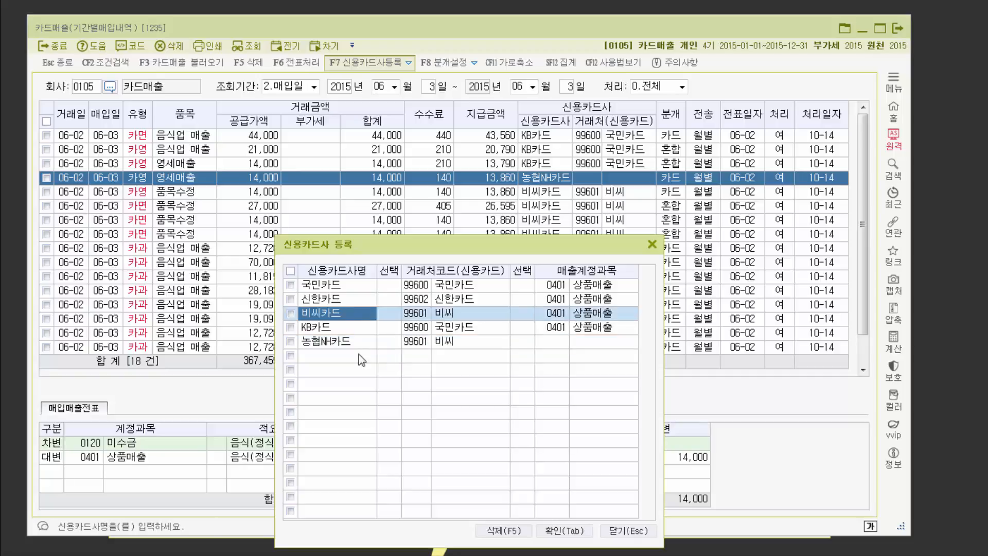
{"action": "left_click", "coordinate": [345, 342]}
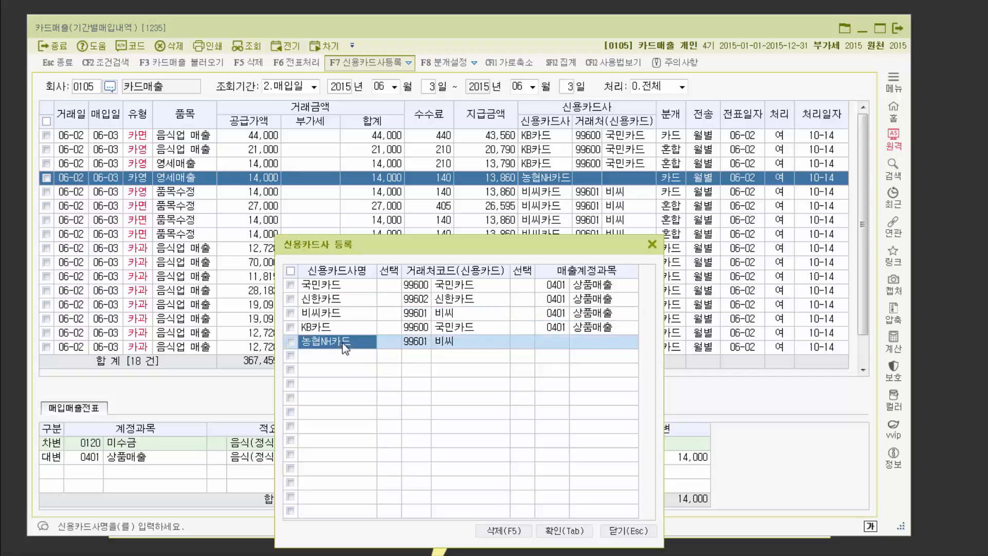
{"action": "left_click", "coordinate": [455, 314]}
{"action": "left_click", "coordinate": [452, 340]}
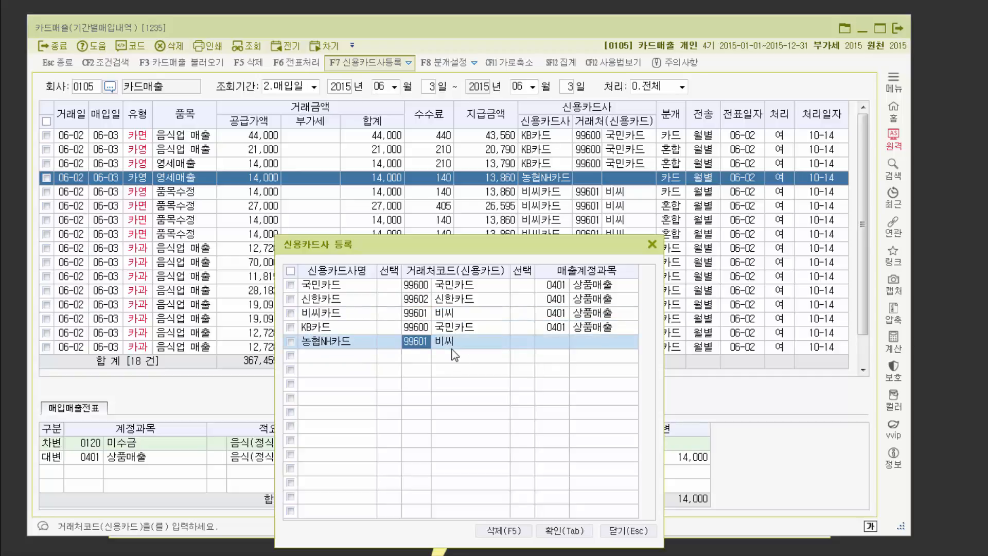
{"action": "key", "text": "Return"}
{"action": "type", "text": "40"}
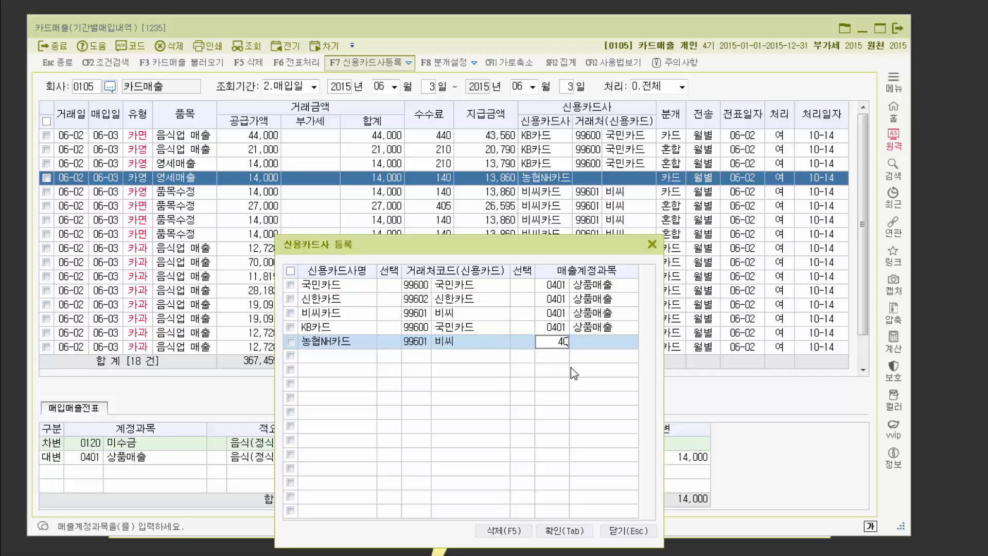
{"action": "type", "text": "1"}
{"action": "key", "text": "Return"}
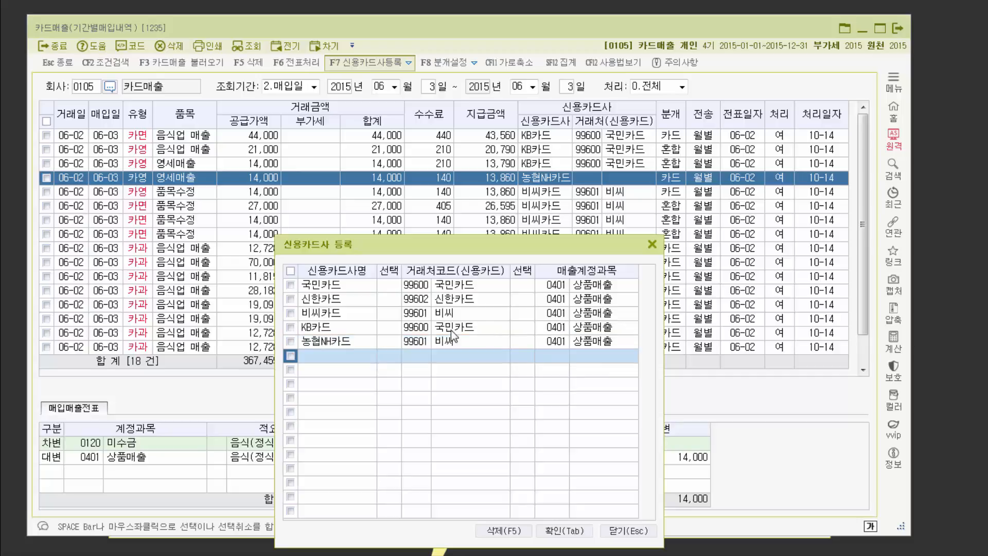
Step: Mark the 농협NH카드 entry with both its 거래처코드 and 매출계정과목 chosen, confirm it and close 신용카드사 등록
{"action": "left_click", "coordinate": [292, 342]}
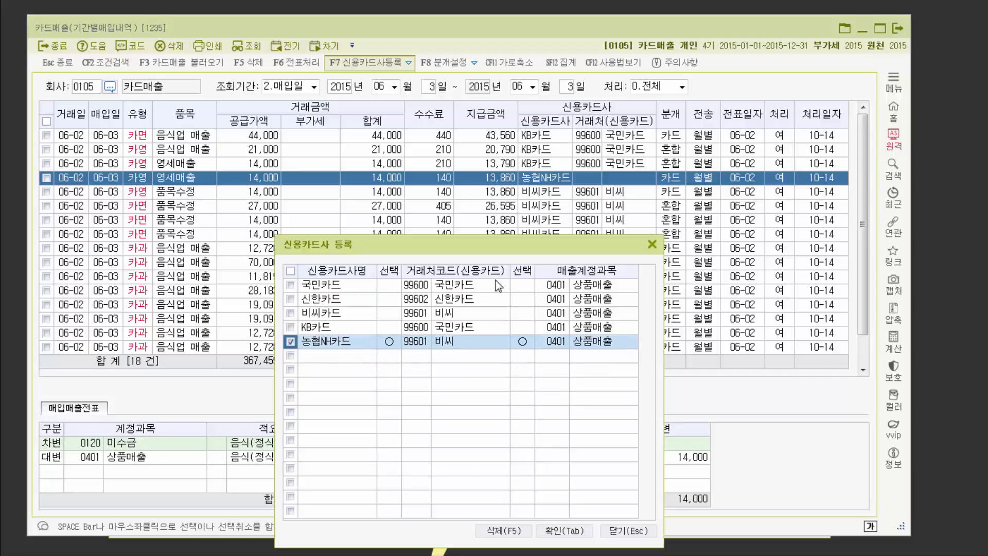
{"action": "left_click_drag", "start_coordinate": [476, 248], "coordinate": [454, 216]}
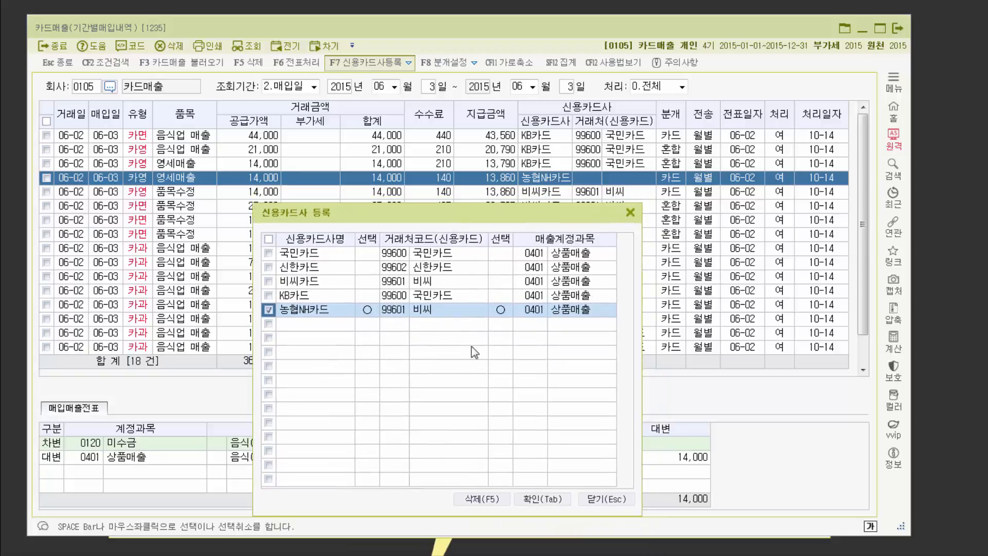
{"action": "left_click", "coordinate": [542, 504]}
{"action": "left_click", "coordinate": [631, 213]}
Step: Select the 농협NH카드 sale and apply its 신용카드사 등록 entry with 거래처코드 99601 비씨 and 매출계정과목 0401 상품매출
{"action": "left_click", "coordinate": [46, 178]}
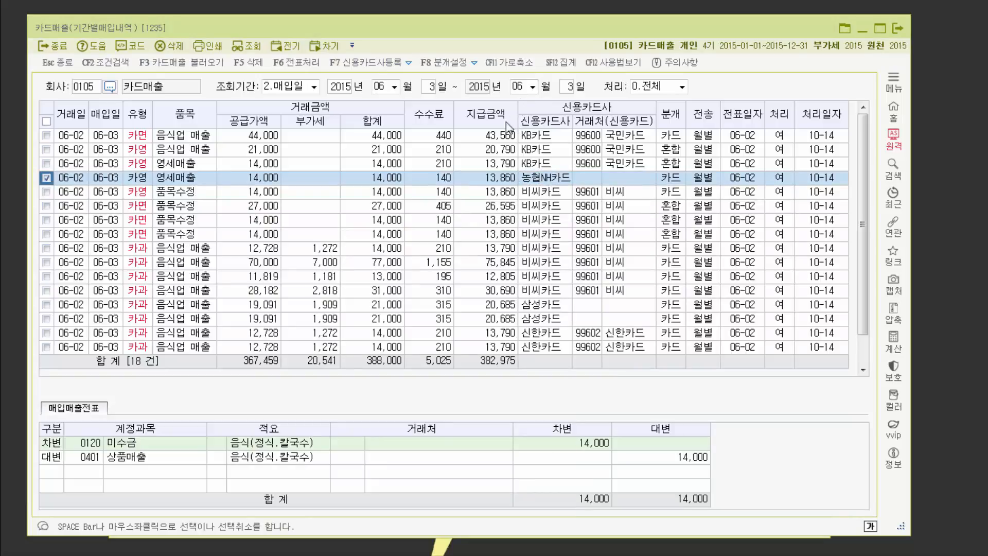
{"action": "scroll", "coordinate": [869, 268], "scroll_direction": "down", "scroll_amount": 2}
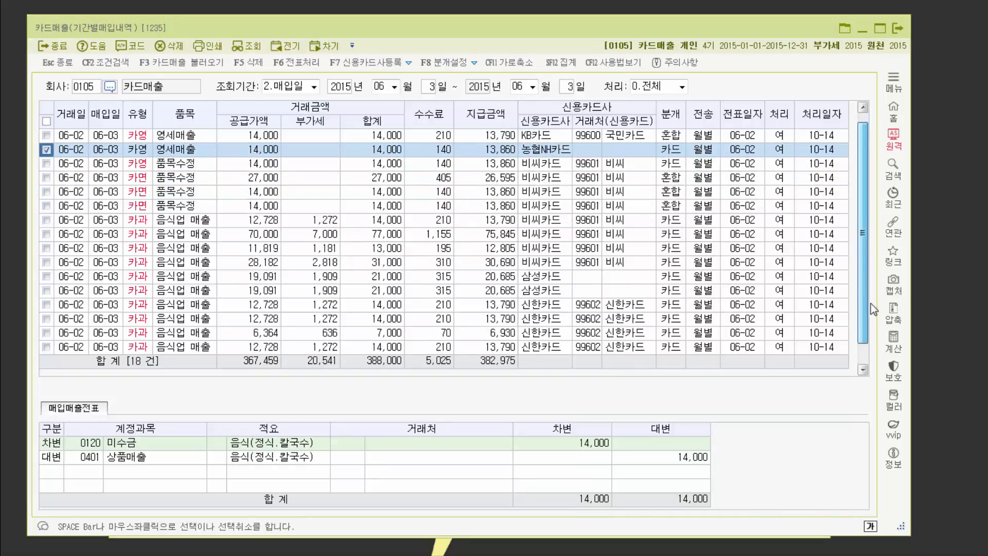
{"action": "scroll", "coordinate": [876, 331], "scroll_direction": "up", "scroll_amount": 2}
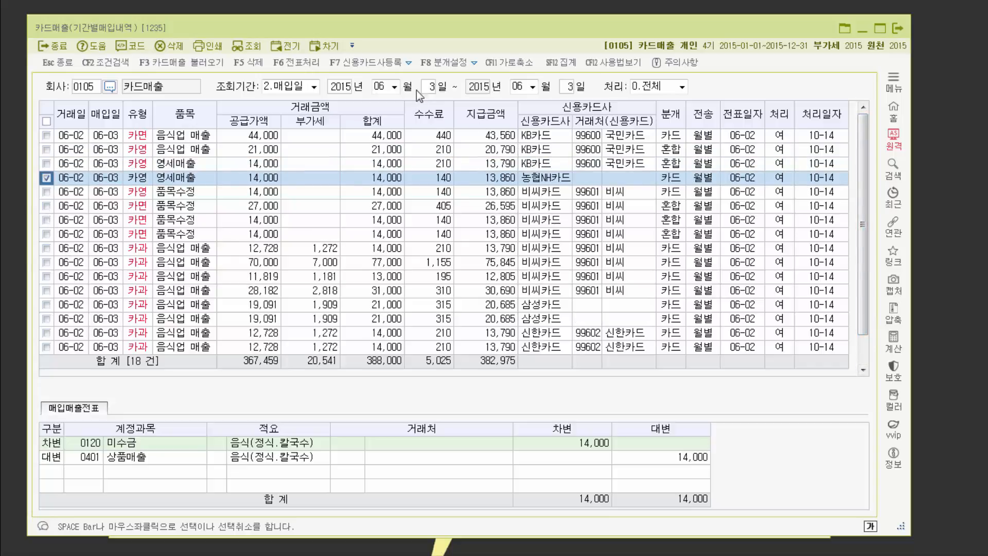
{"action": "left_click", "coordinate": [376, 62]}
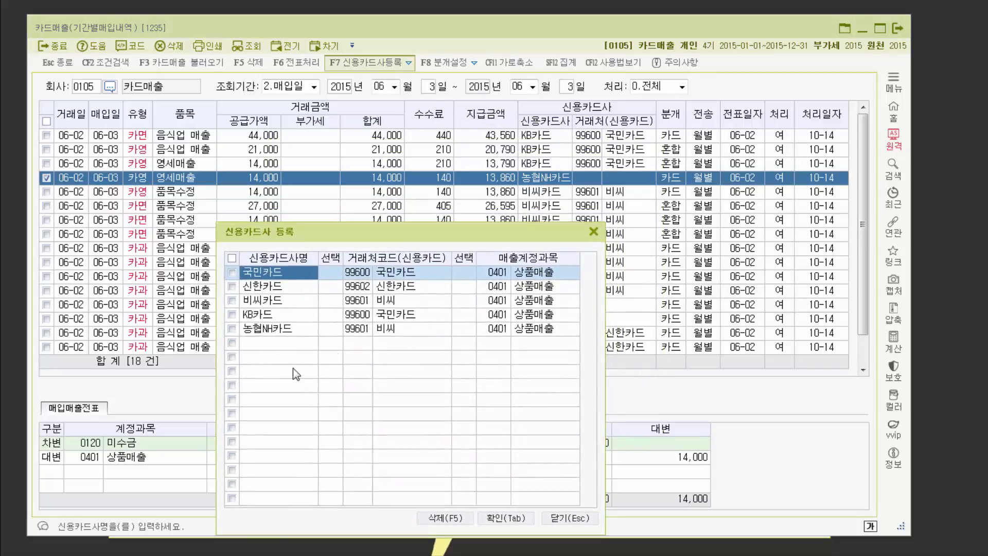
{"action": "left_click", "coordinate": [232, 329]}
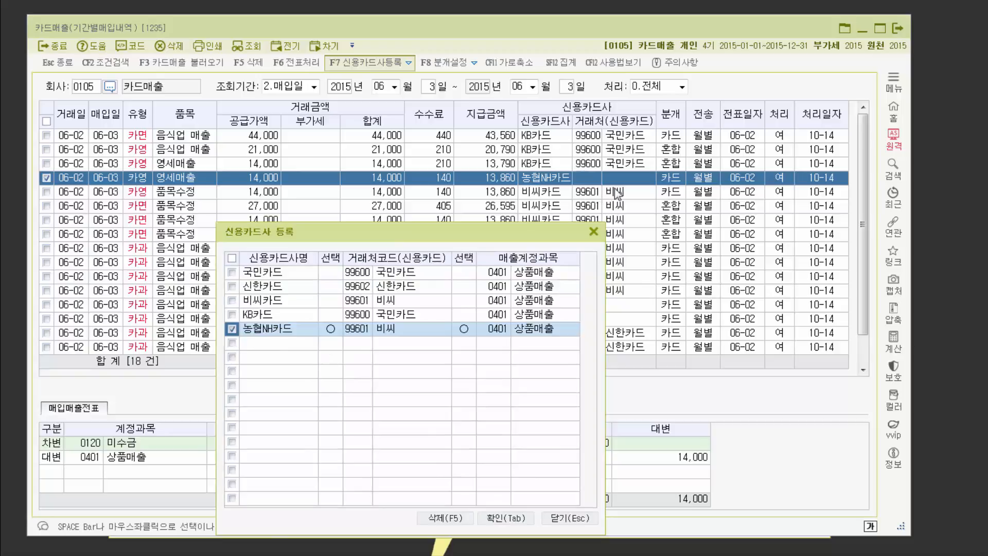
{"action": "left_click", "coordinate": [506, 516]}
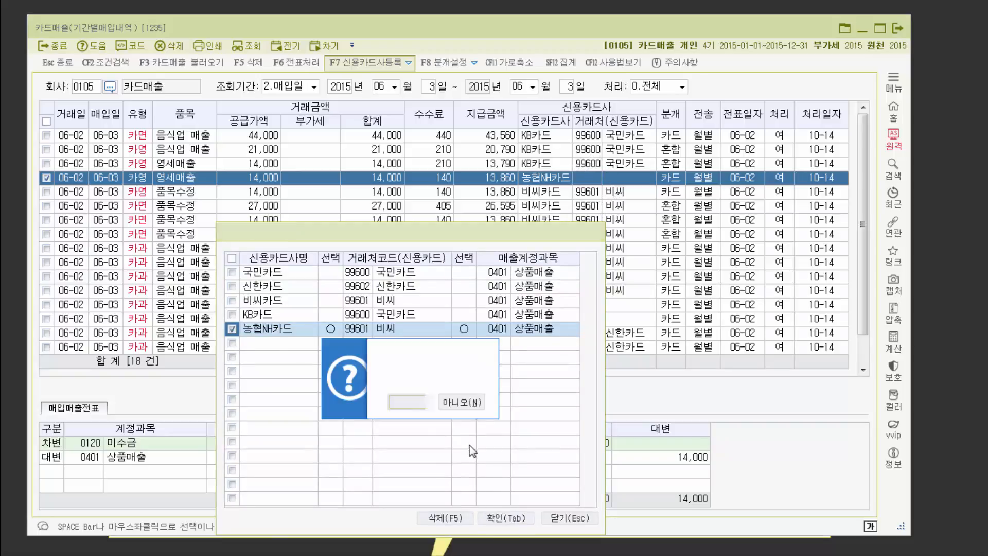
{"action": "left_click", "coordinate": [409, 406]}
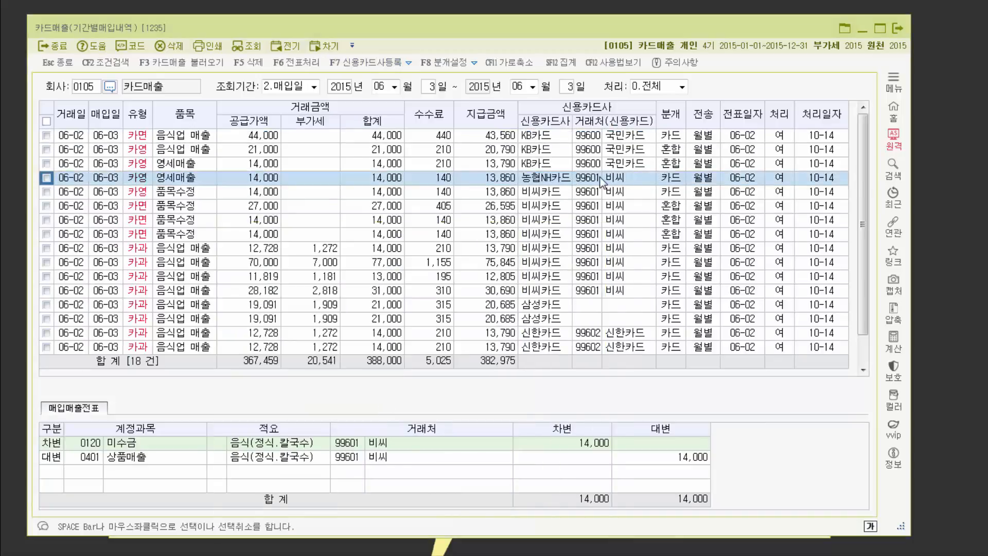
Step: Examine the 삼성카드 sales without a 거래처 and the companies in 신용카드사 등록, closing it without adding an entry
{"action": "left_click", "coordinate": [545, 179]}
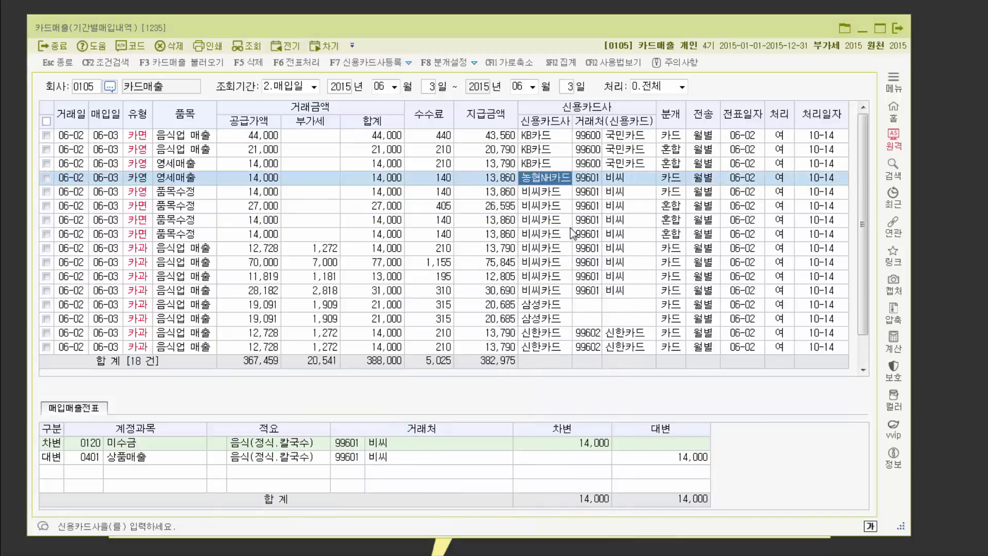
{"action": "left_click", "coordinate": [547, 308]}
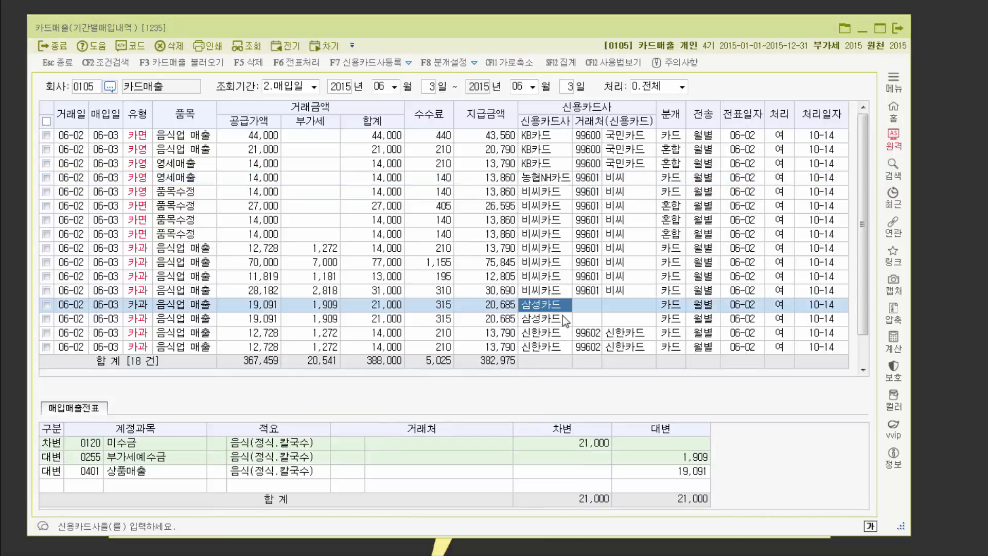
{"action": "scroll", "coordinate": [563, 316], "scroll_direction": "down", "scroll_amount": 2}
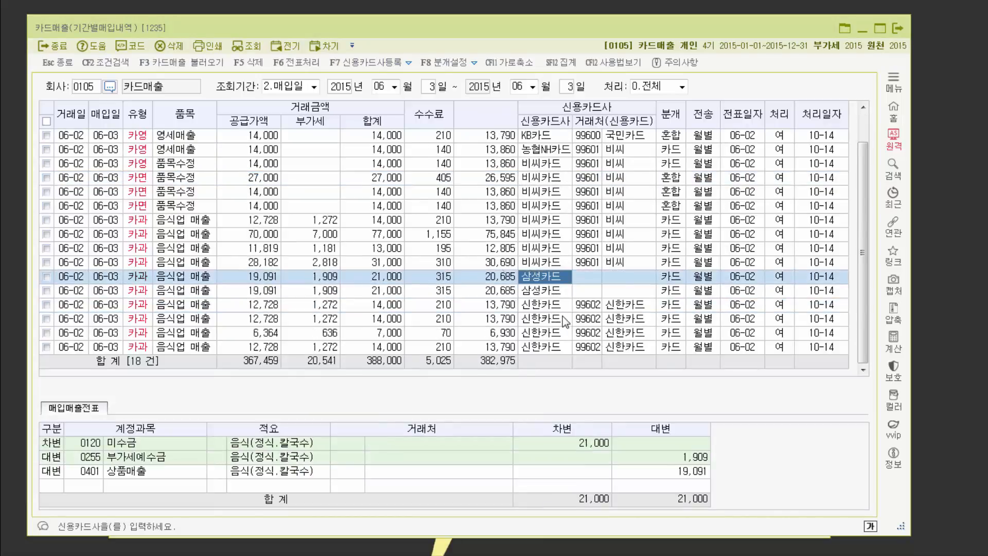
{"action": "left_click", "coordinate": [375, 63]}
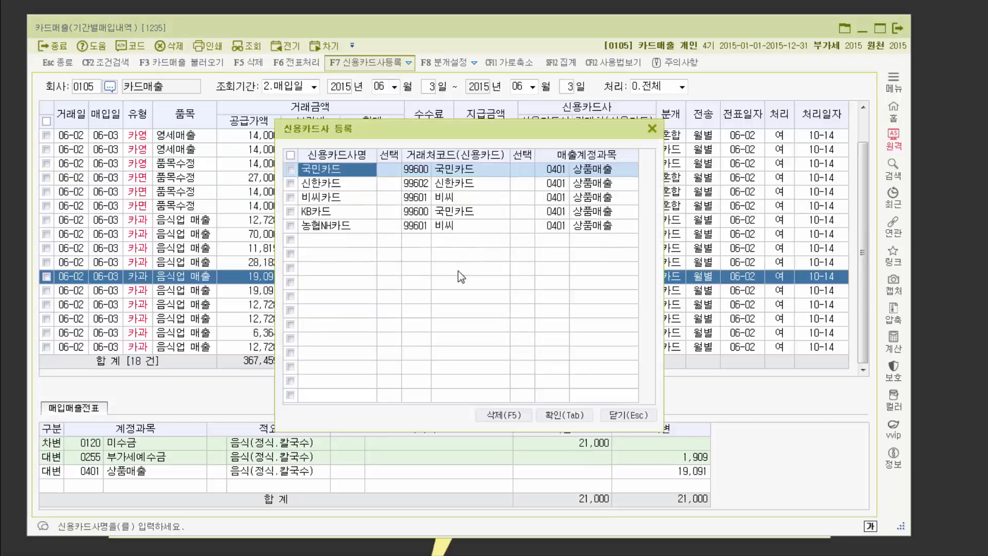
{"action": "left_click", "coordinate": [346, 242]}
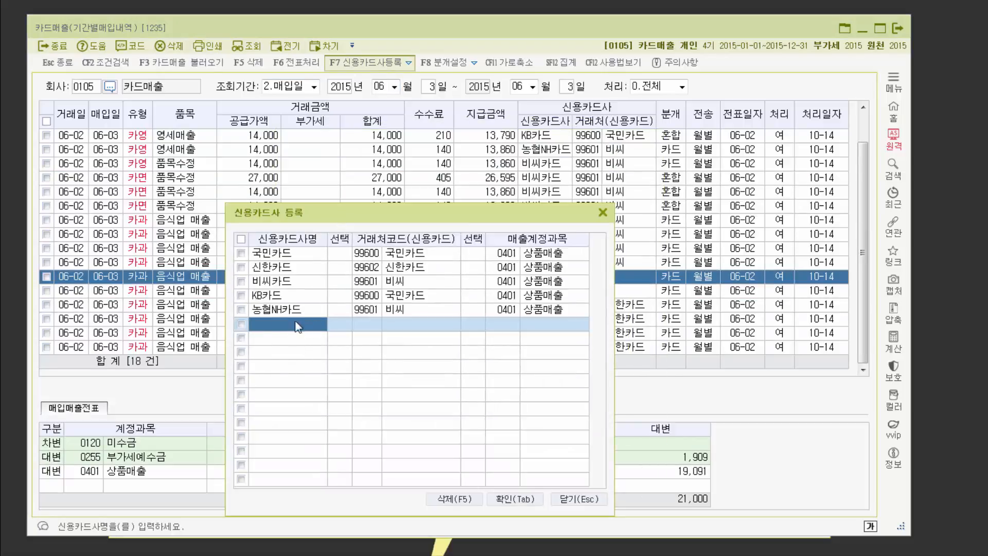
{"action": "left_click", "coordinate": [371, 325]}
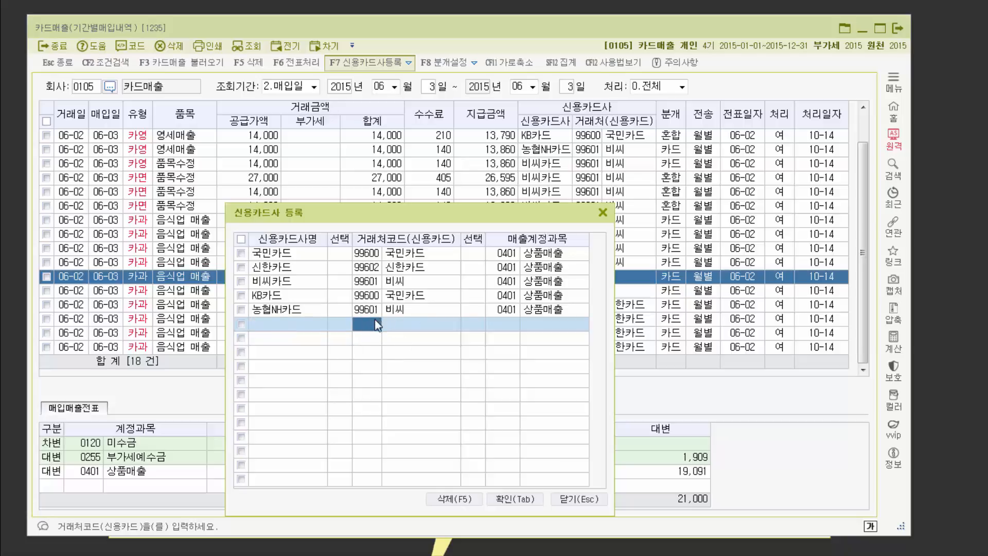
{"action": "left_click", "coordinate": [604, 212]}
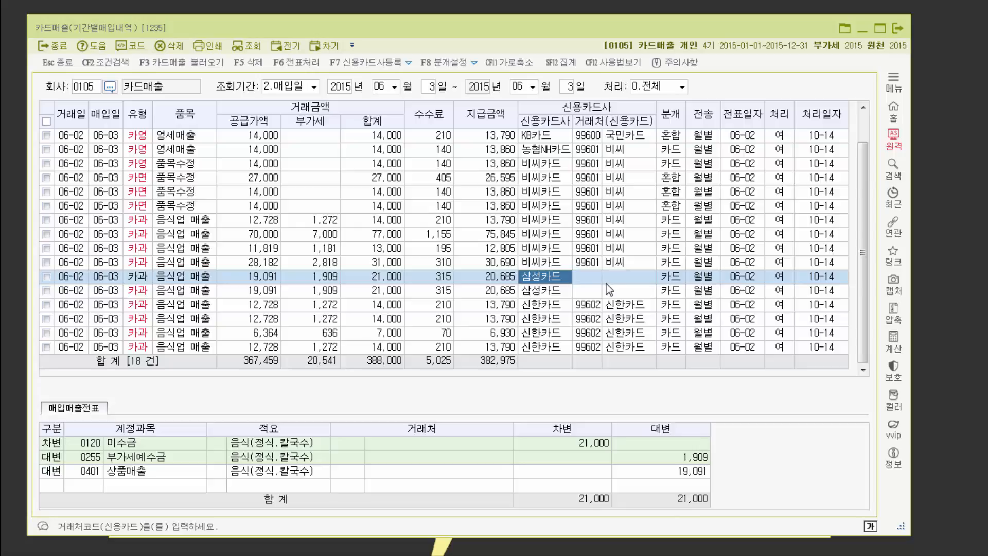
{"action": "left_click", "coordinate": [362, 64]}
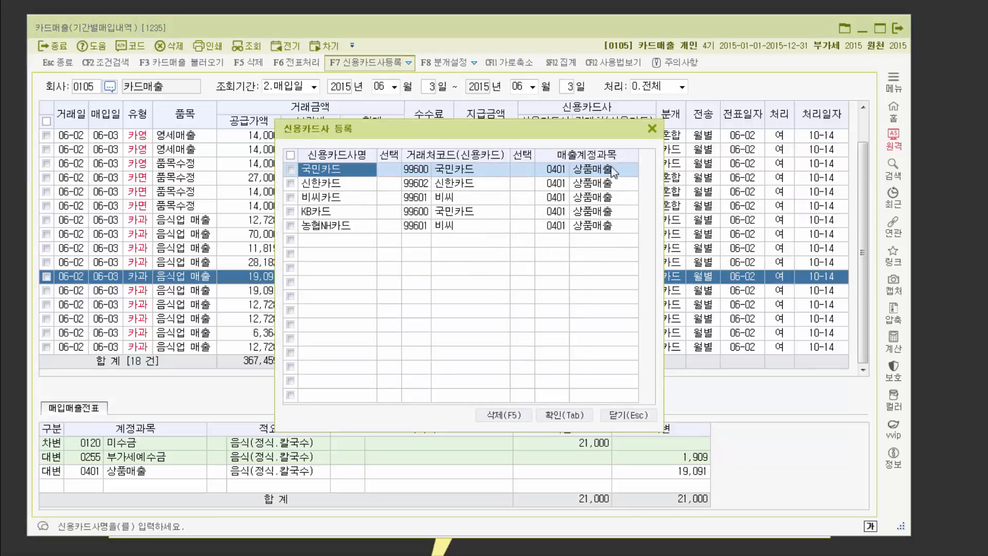
{"action": "left_click", "coordinate": [652, 128]}
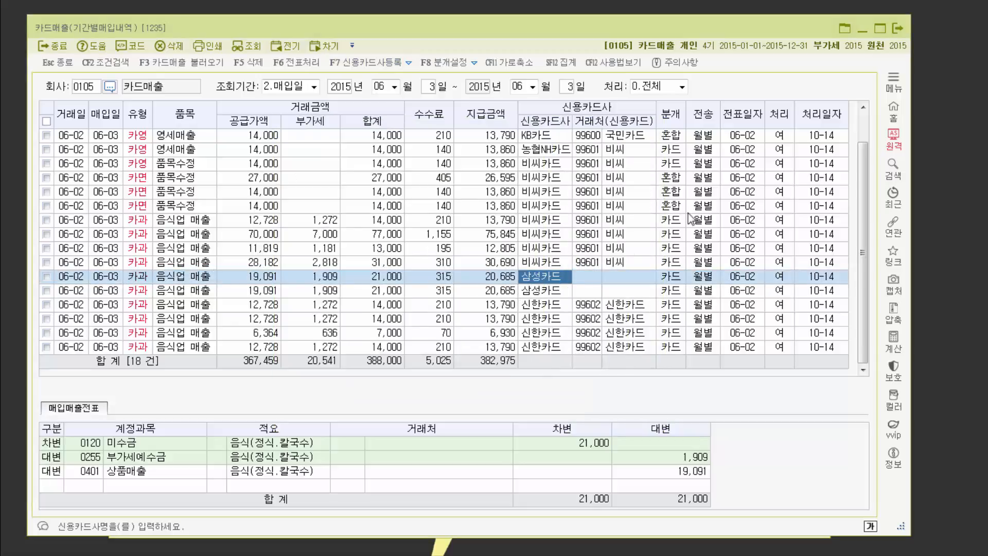
Step: Compare the 매입매출전표 journal lines of 비씨카드 sales whose 분개 is 카드 with those set to 혼합
{"action": "left_click", "coordinate": [671, 262]}
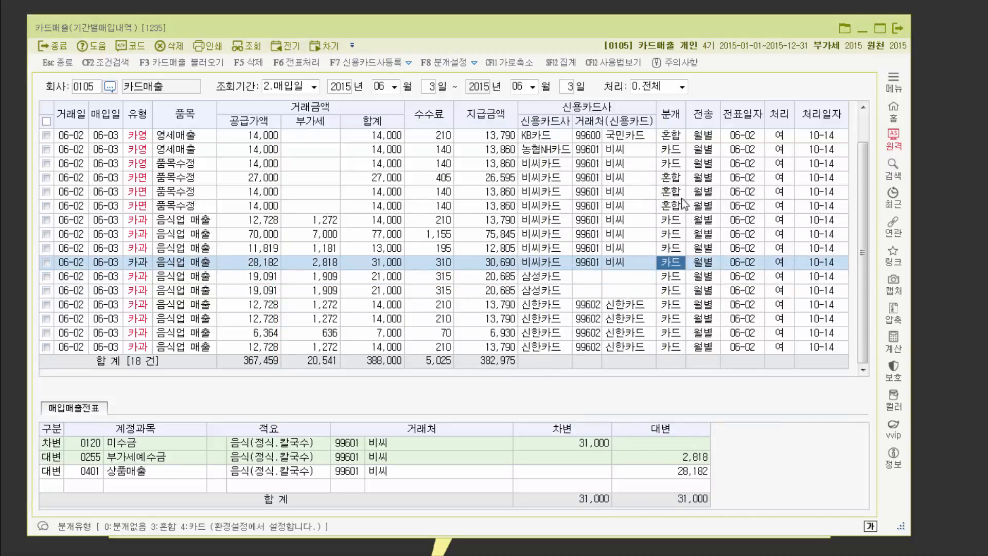
{"action": "left_click", "coordinate": [675, 178]}
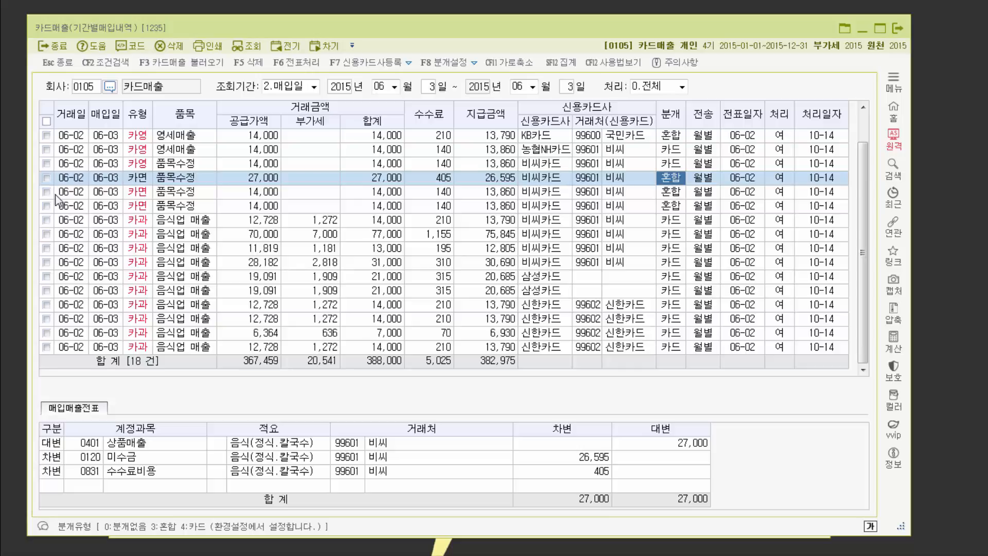
{"action": "left_click", "coordinate": [279, 233]}
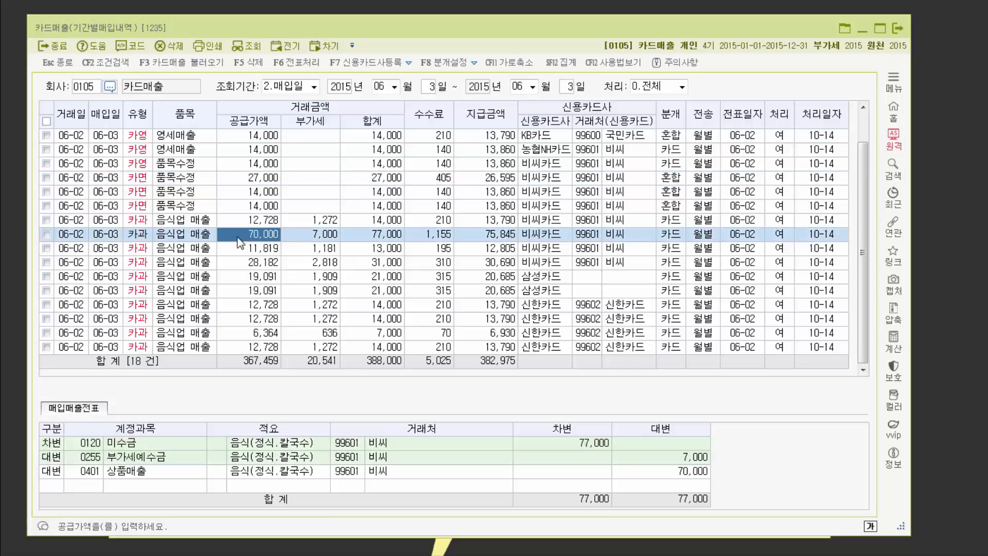
Step: Apply 분개설정's 2.기타 settings to the 70,000 and 11,819 비씨카드 sales, with 분개유형 2.혼합(수수료반영), 과세유형 1.카드면세, 전송방법 1.월별 and 전표일자 1.거래일
{"action": "left_click", "coordinate": [47, 235]}
{"action": "left_click", "coordinate": [47, 248]}
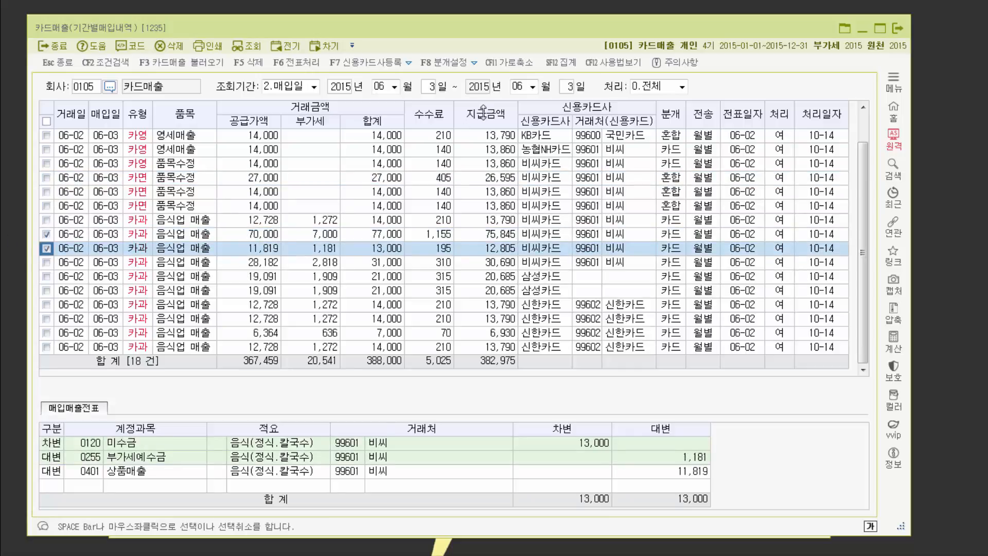
{"action": "left_click", "coordinate": [445, 63]}
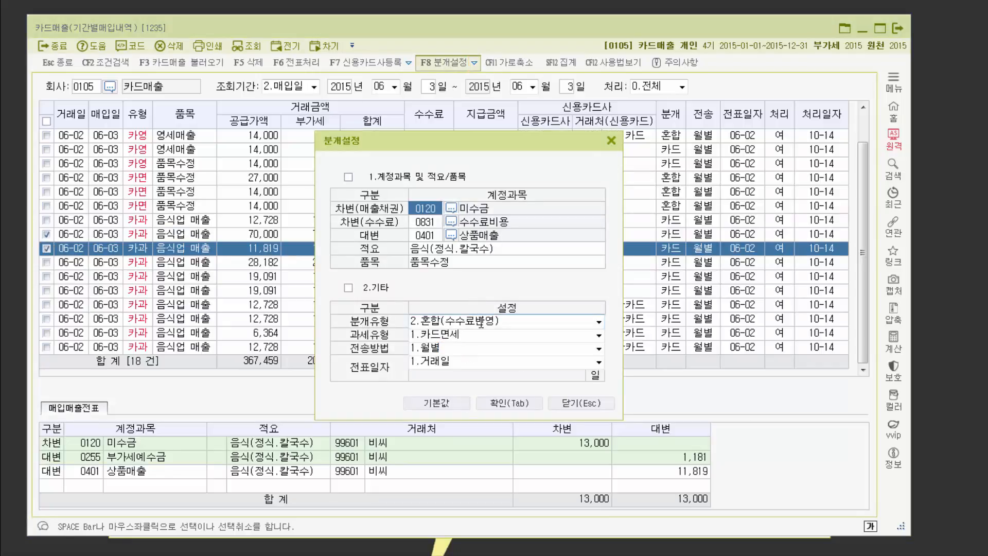
{"action": "left_click", "coordinate": [348, 288]}
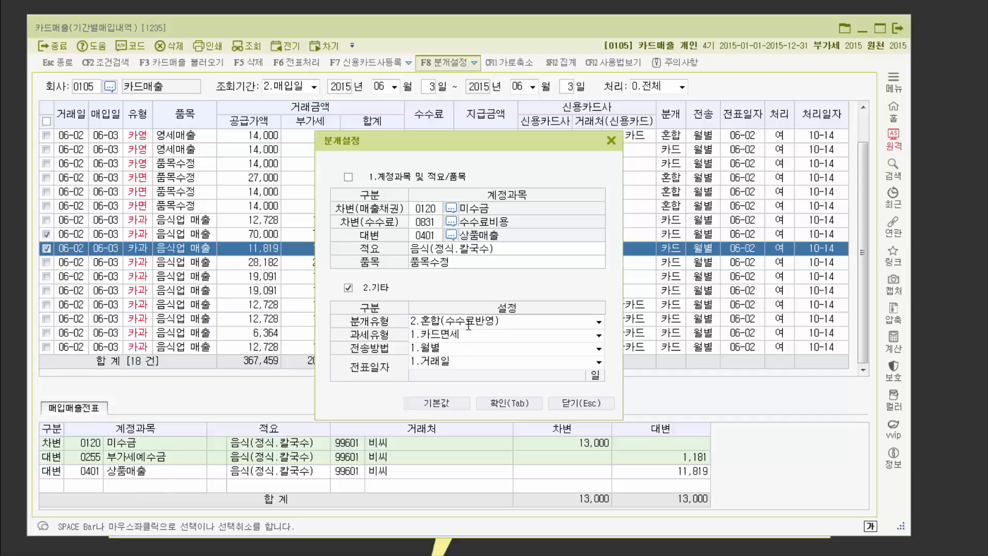
{"action": "left_click", "coordinate": [527, 403]}
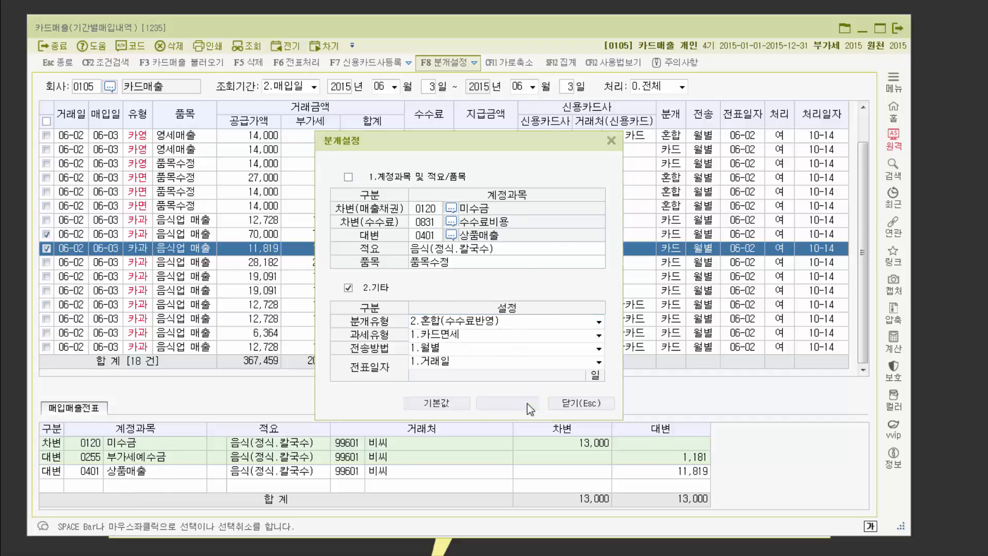
{"action": "left_click", "coordinate": [477, 300]}
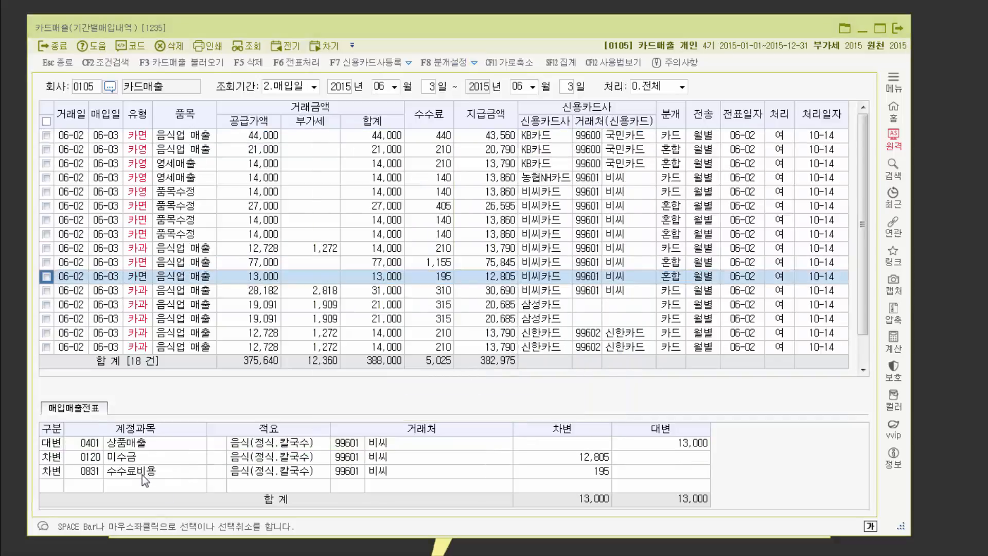
Step: Inspect the 수수료비용 line of the 13,000 비씨카드 sale and review 분개설정, closing it without changes
{"action": "left_click", "coordinate": [142, 474]}
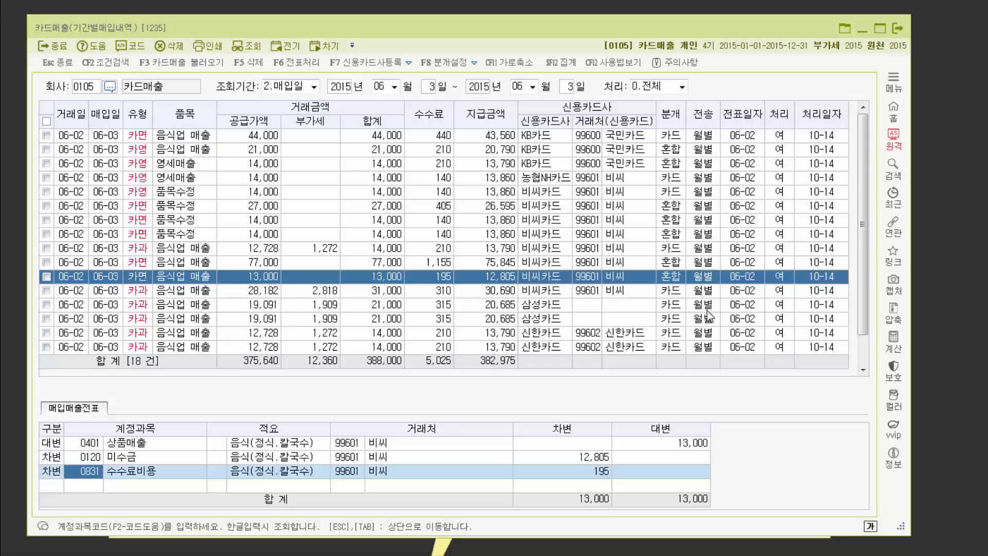
{"action": "left_click", "coordinate": [445, 63]}
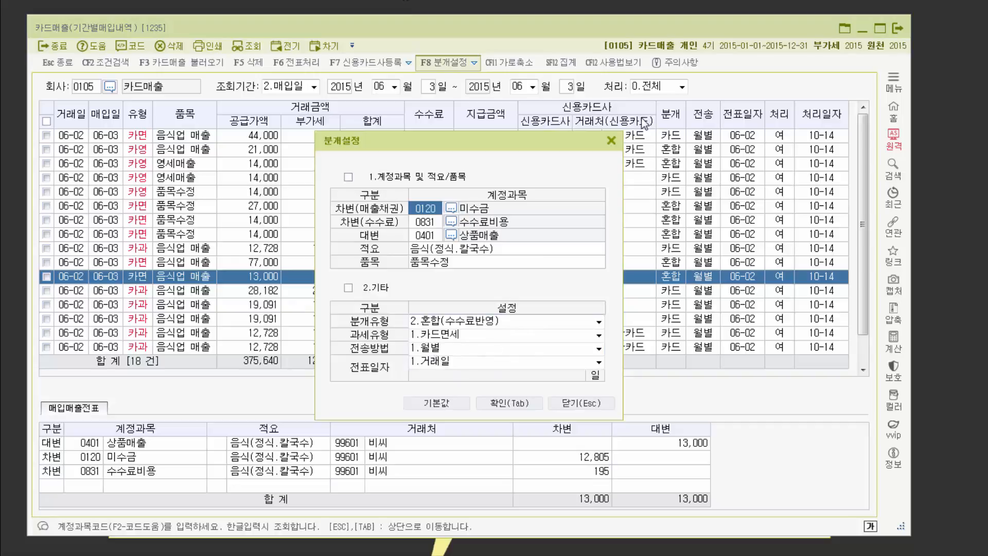
{"action": "left_click", "coordinate": [612, 140]}
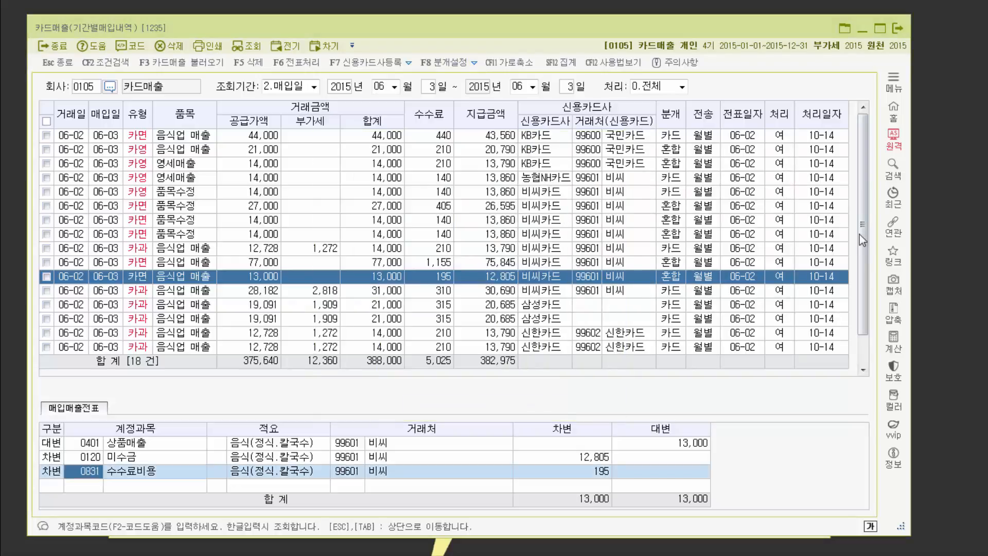
{"action": "left_click_drag", "start_coordinate": [860, 233], "coordinate": [836, 297]}
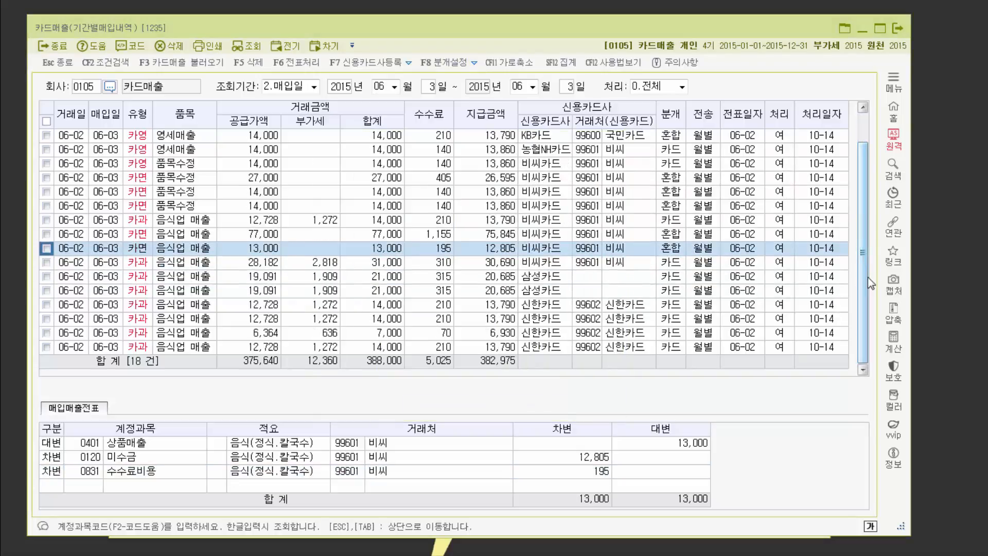
{"action": "left_click", "coordinate": [819, 248]}
{"action": "scroll", "coordinate": [810, 252], "scroll_direction": "up", "scroll_amount": 2}
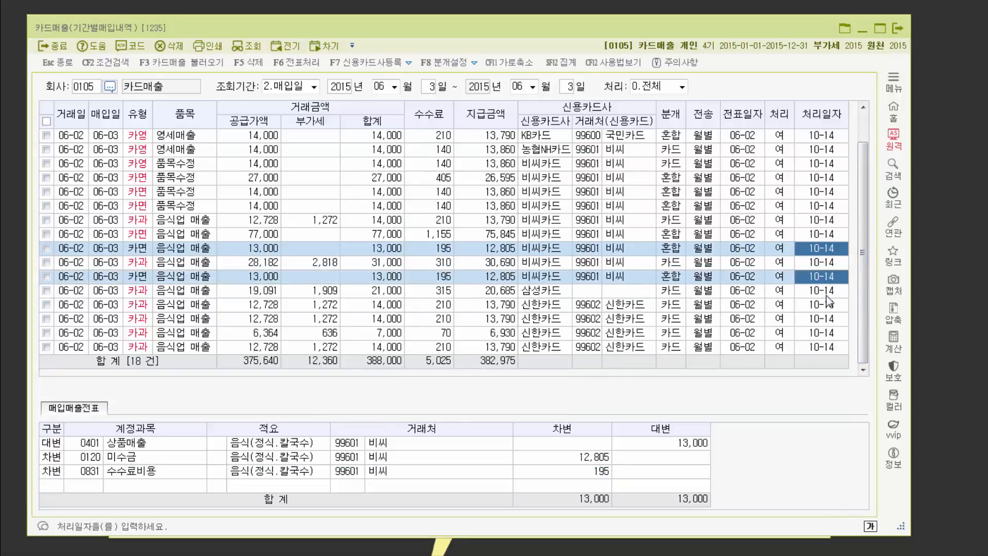
Step: Select all listed card sales and start 전표처리, continuing despite missing 신용카드 거래처, to open the comparison with 매입매출전표 data
{"action": "left_click", "coordinate": [821, 137]}
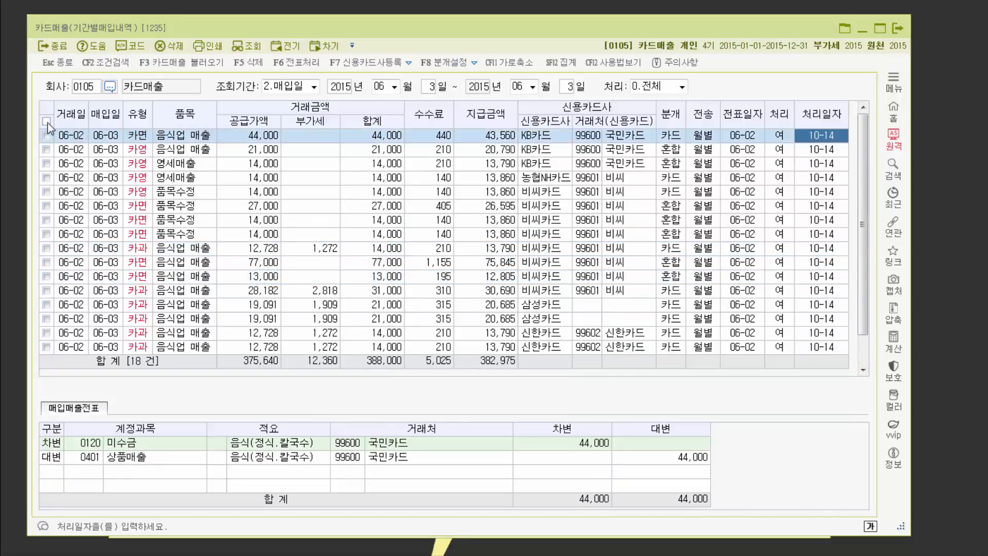
{"action": "left_click", "coordinate": [295, 64]}
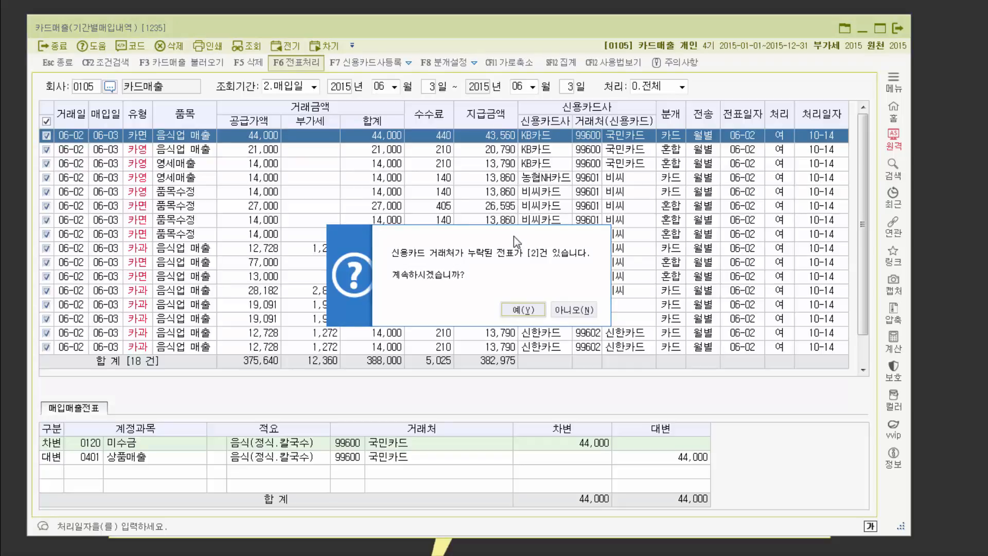
{"action": "left_click_drag", "start_coordinate": [514, 236], "coordinate": [364, 342]}
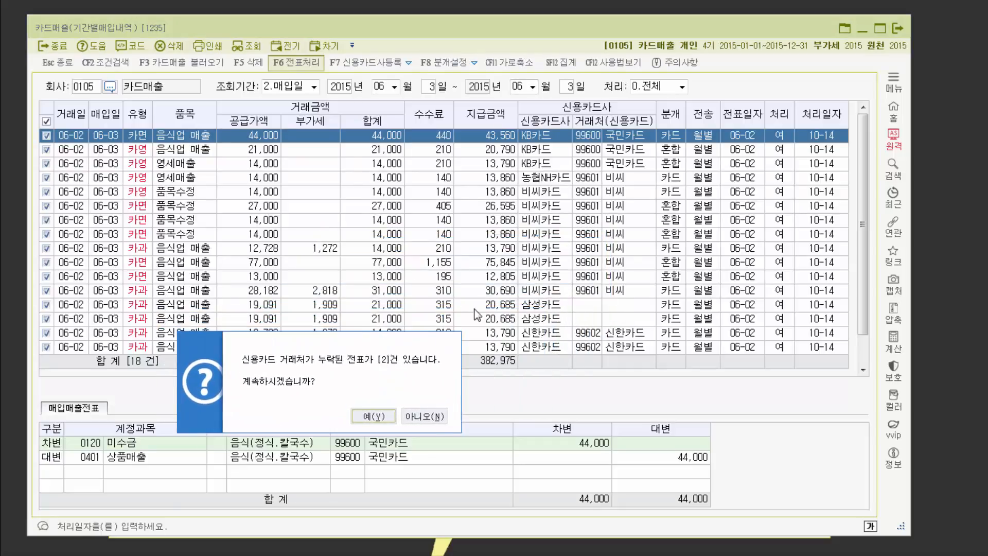
{"action": "left_click_drag", "start_coordinate": [382, 427], "coordinate": [536, 288]}
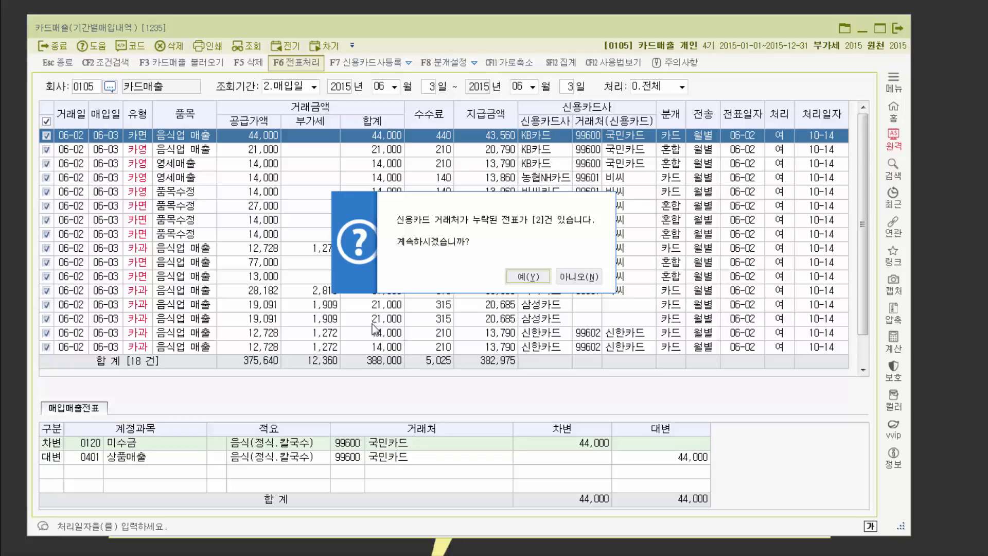
{"action": "left_click", "coordinate": [535, 279]}
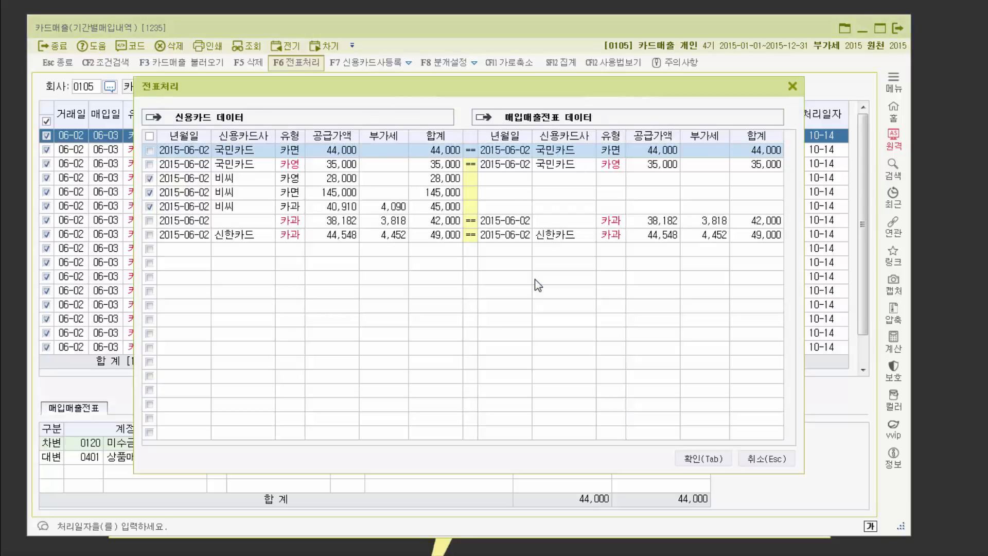
{"action": "left_click_drag", "start_coordinate": [378, 82], "coordinate": [355, 149]}
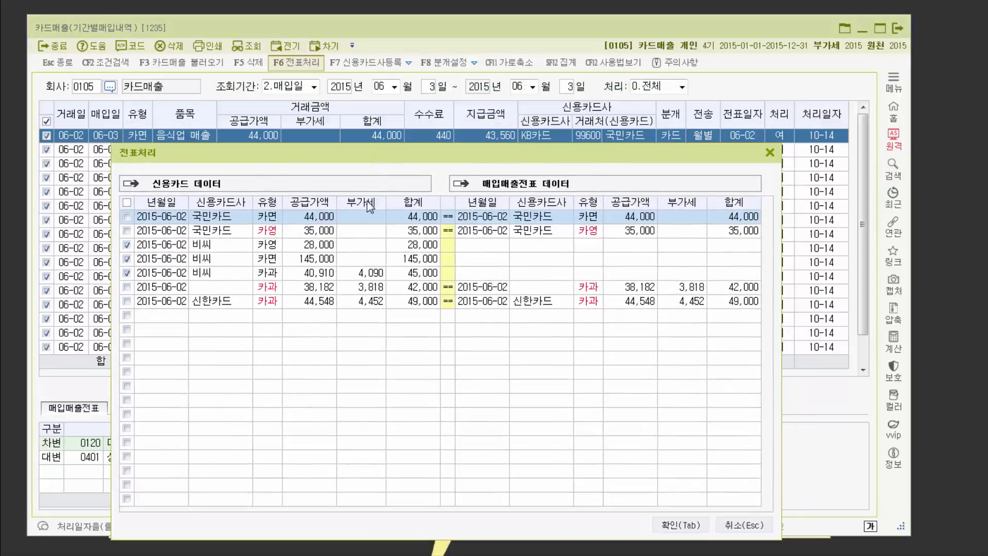
Step: Include the 44,000 and 35,000 국민카드 entries in 전표처리 and process the selected vouchers, continuing despite the duplicate data
{"action": "left_click_drag", "start_coordinate": [366, 201], "coordinate": [370, 159]}
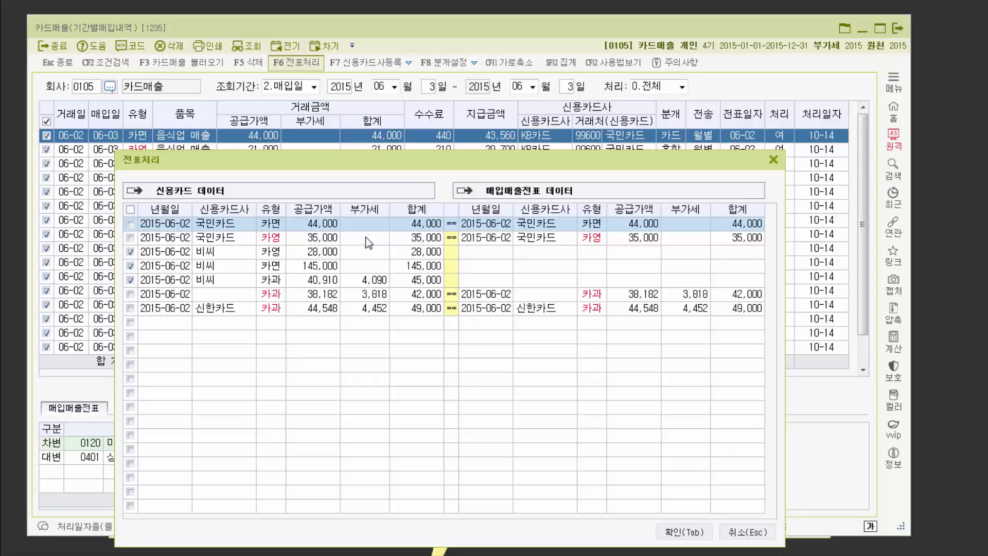
{"action": "left_click", "coordinate": [132, 224]}
{"action": "left_click", "coordinate": [132, 238]}
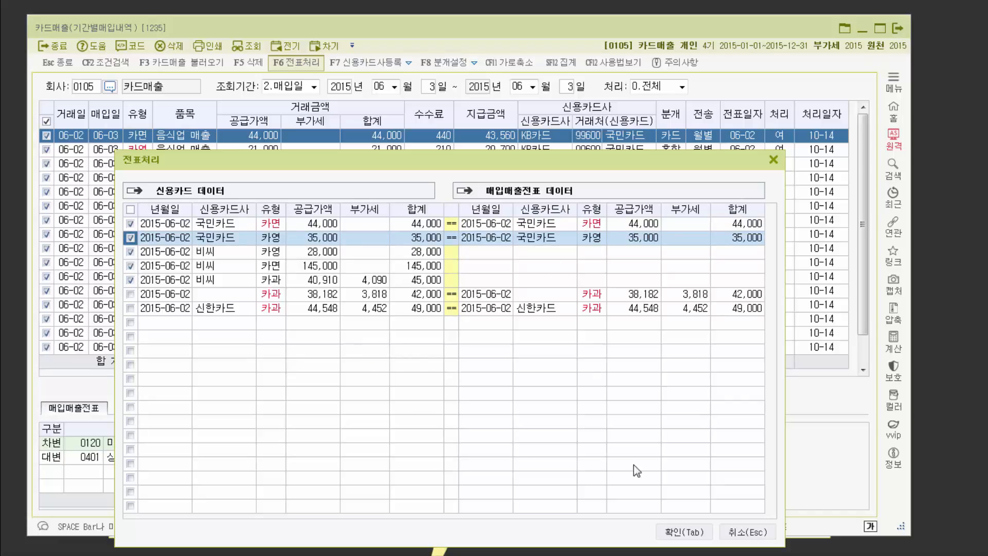
{"action": "left_click", "coordinate": [683, 532]}
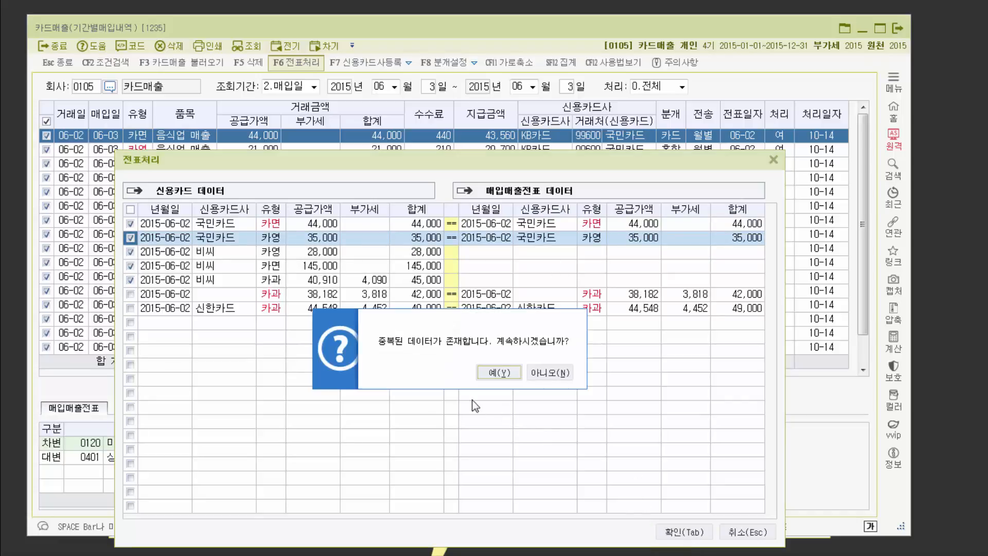
{"action": "left_click", "coordinate": [497, 373]}
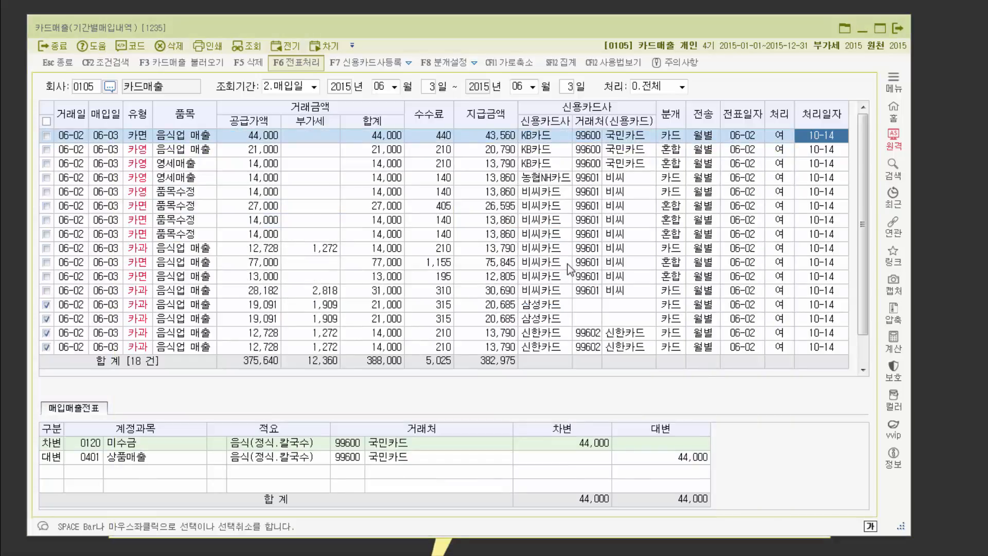
{"action": "left_click", "coordinate": [538, 297]}
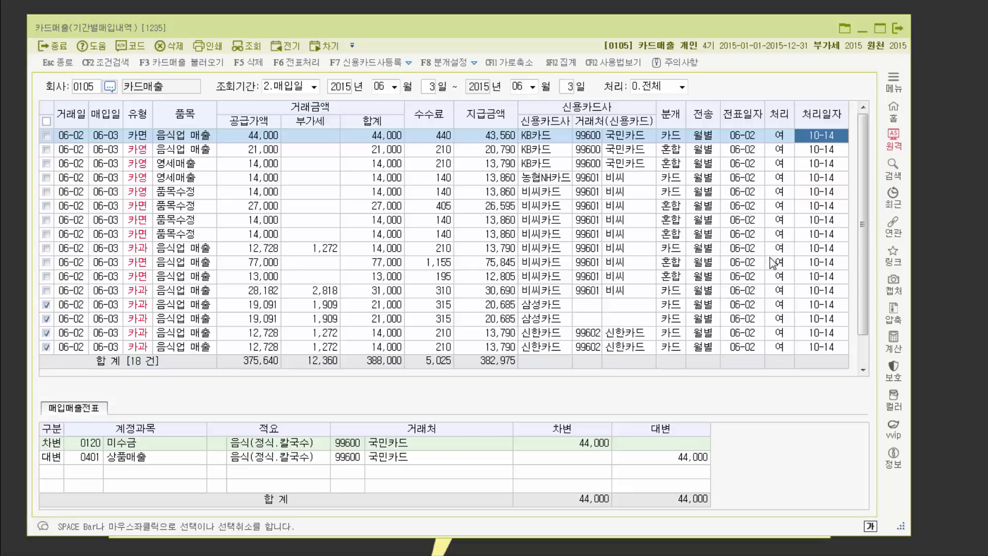
Step: Open 매입매출전표입력 from 재무회계, look up the vouchers dated 3 June 2015, and set the window aside
{"action": "key", "text": "alt+Tab"}
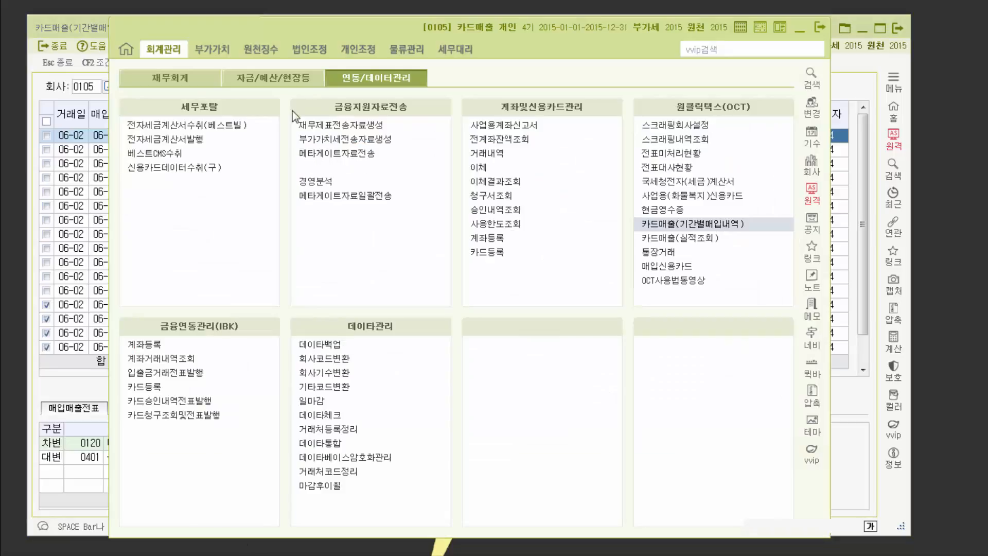
{"action": "left_click", "coordinate": [170, 78]}
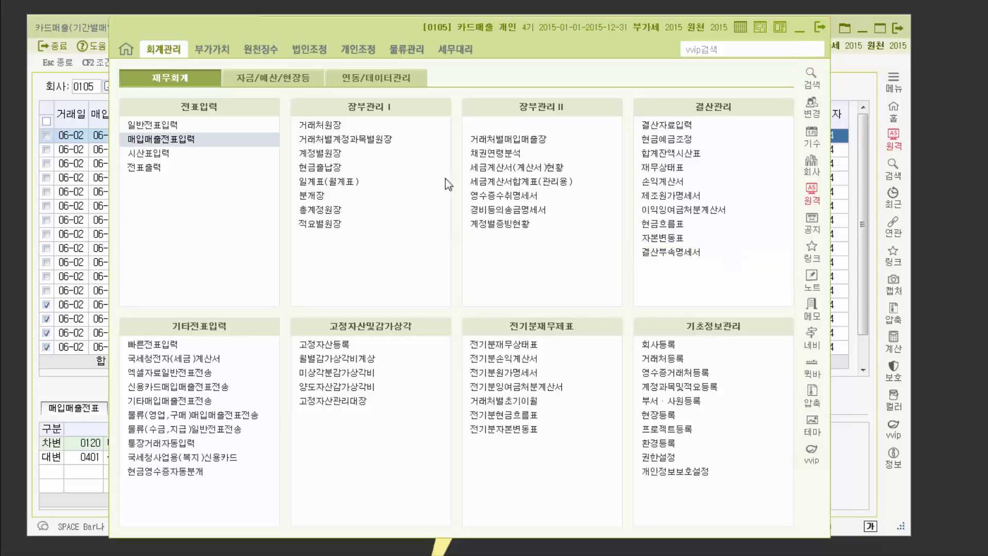
{"action": "left_click", "coordinate": [165, 139]}
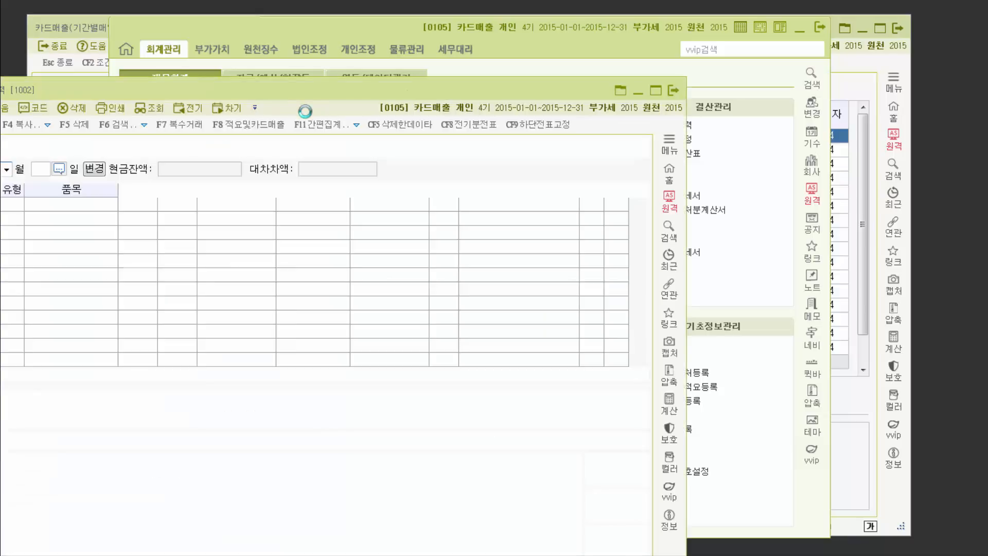
{"action": "left_click_drag", "start_coordinate": [309, 93], "coordinate": [489, 30]}
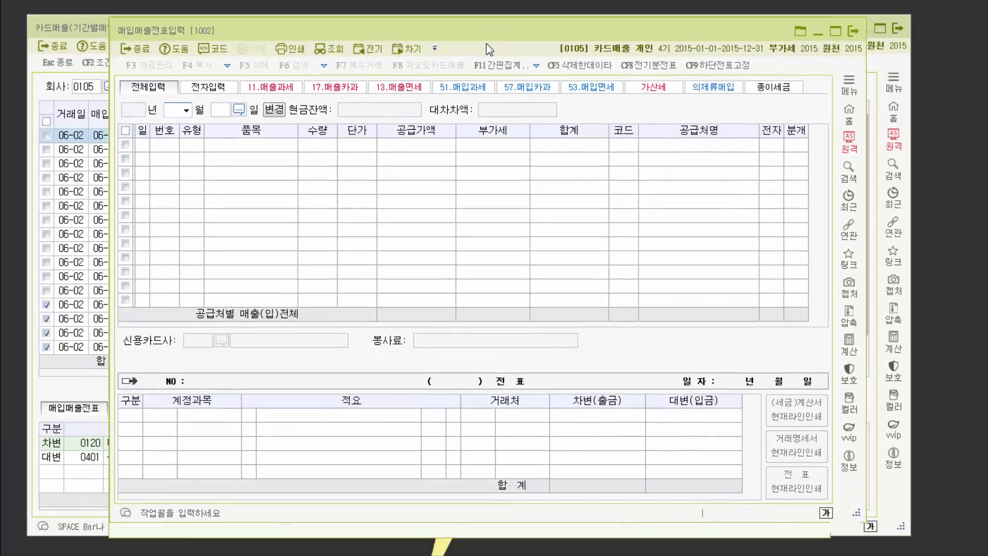
{"action": "type", "text": "06"}
{"action": "key", "text": "Return"}
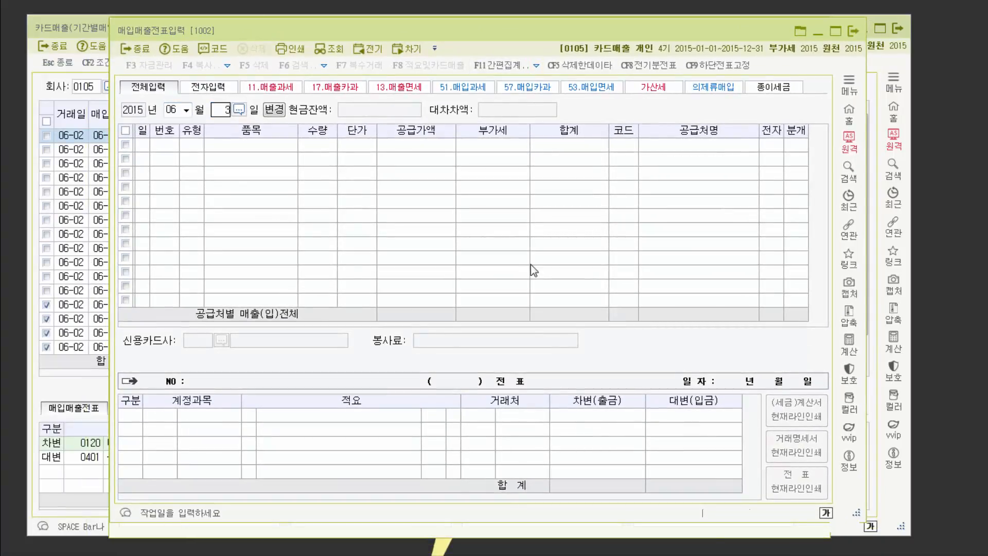
{"action": "key", "text": "Return"}
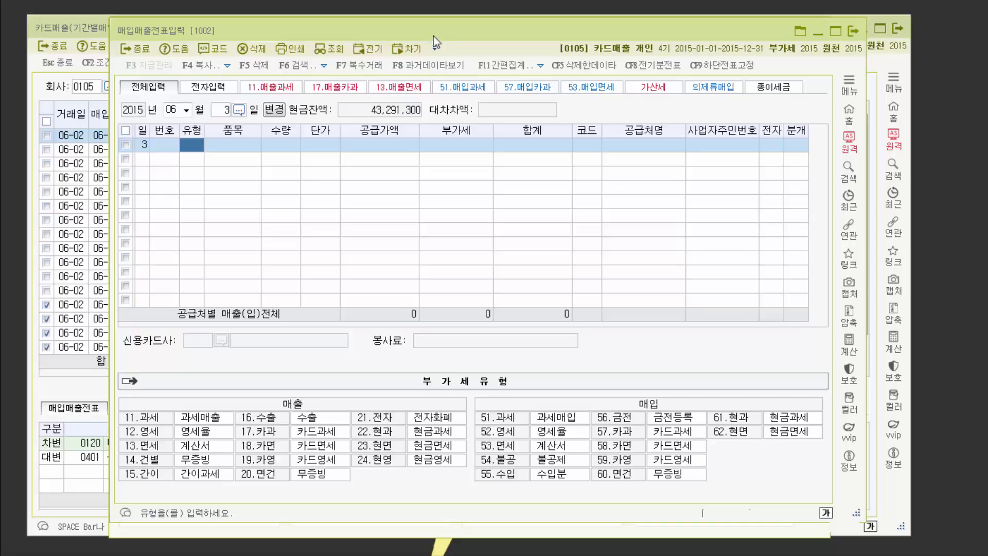
{"action": "mouse_move", "coordinate": [434, 36]}
{"action": "left_mouse_down"}
{"action": "mouse_move", "coordinate": [410, 37]}
{"action": "mouse_move", "coordinate": [453, 35]}
{"action": "left_mouse_up"}
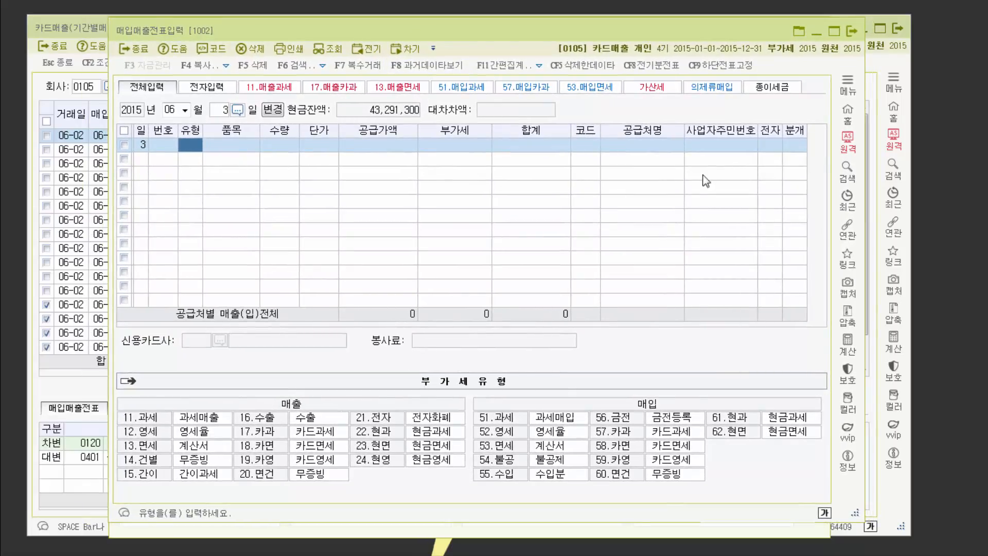
{"action": "left_click", "coordinate": [817, 35]}
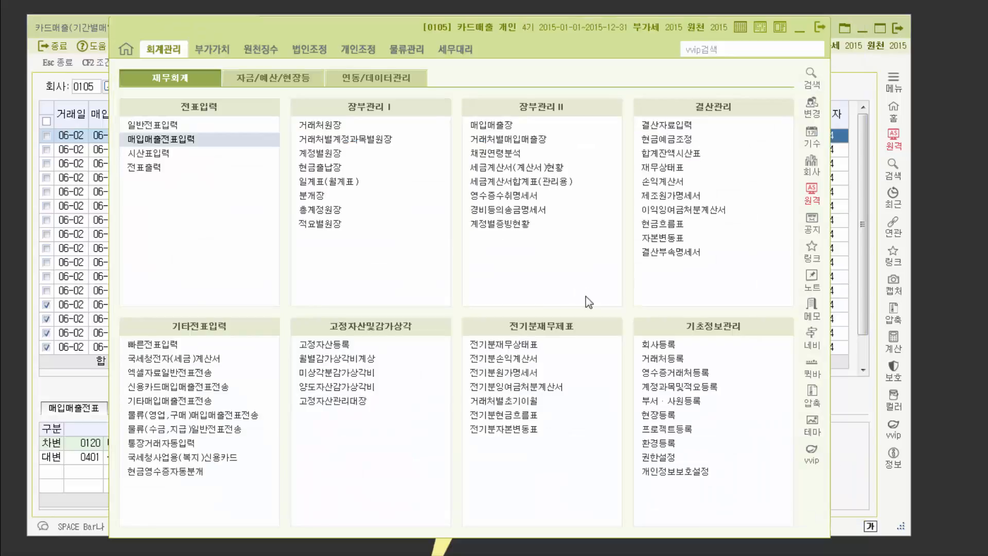
Step: Check the first card sale's 전표일자, look up the 2 June vouchers in 매입매출전표입력, inspect the 45,000 비씨 voucher's journal and close the window
{"action": "left_click", "coordinate": [862, 253]}
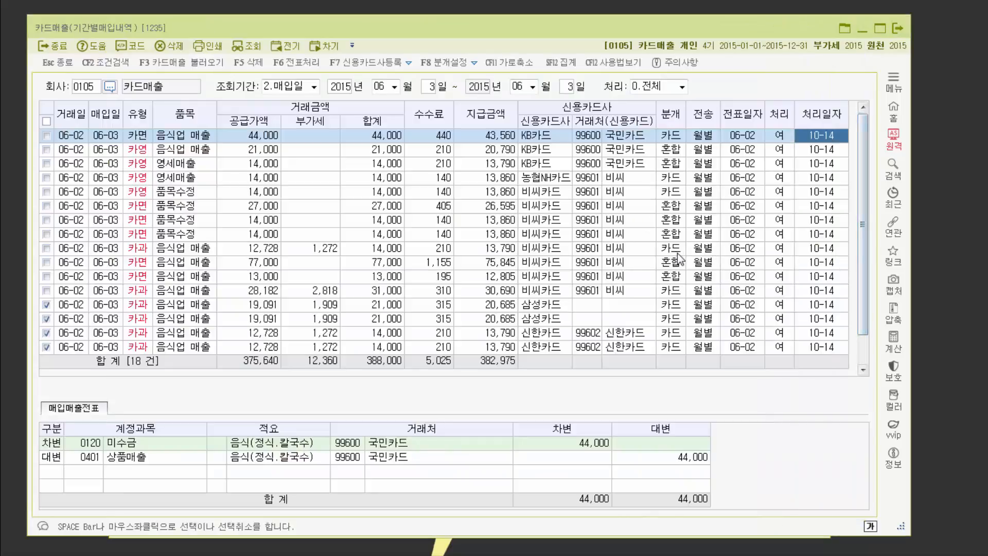
{"action": "left_click", "coordinate": [748, 137]}
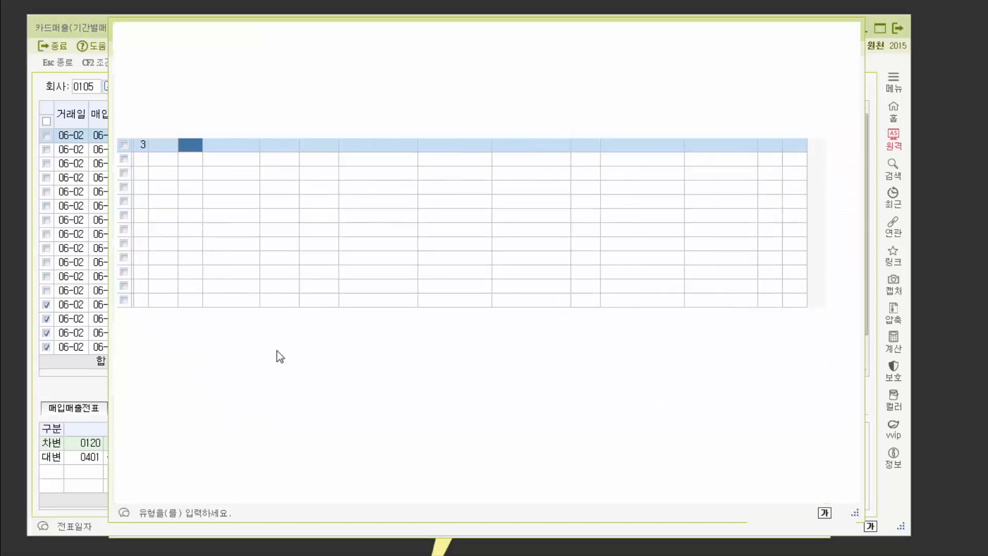
{"action": "left_click", "coordinate": [225, 110]}
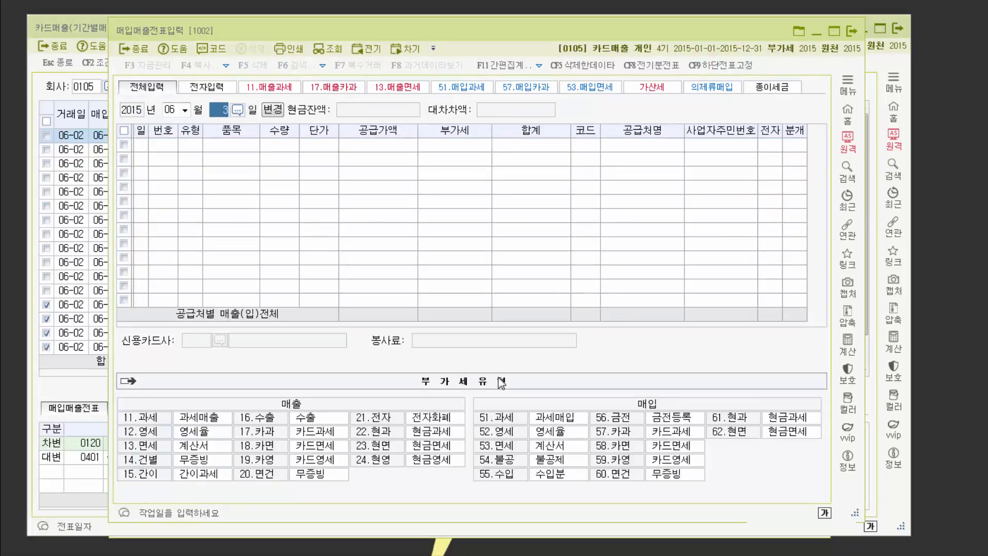
{"action": "type", "text": "2"}
{"action": "key", "text": "Return"}
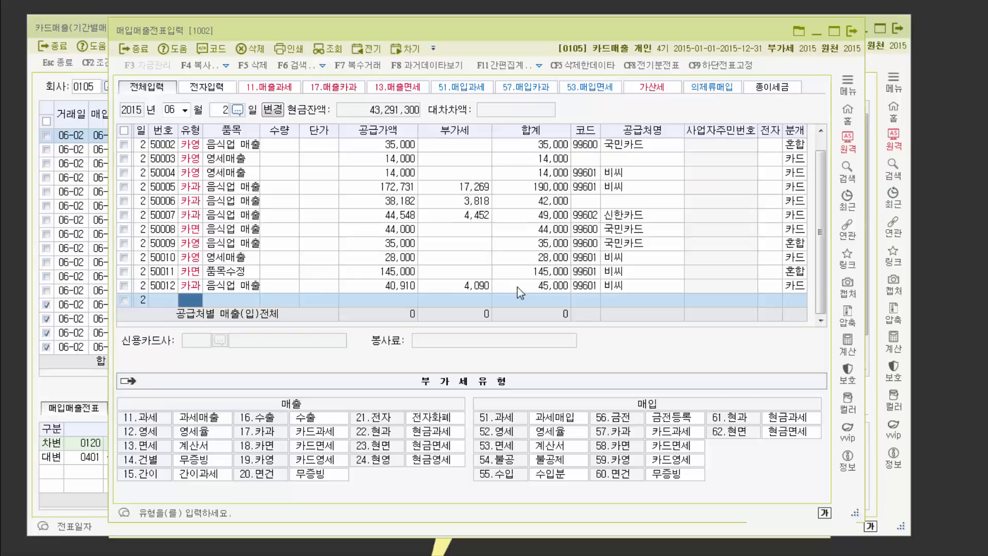
{"action": "left_click", "coordinate": [517, 286]}
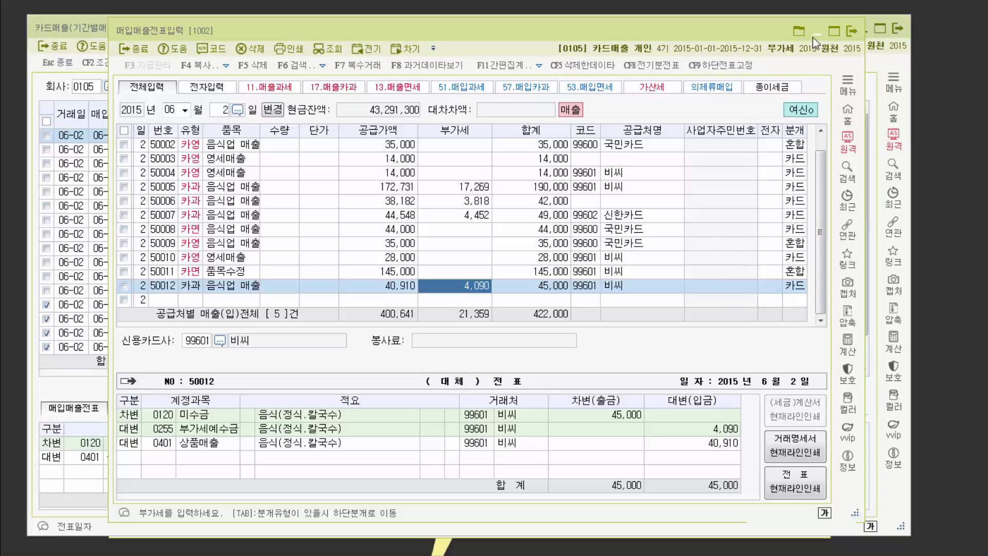
{"action": "left_click", "coordinate": [852, 31]}
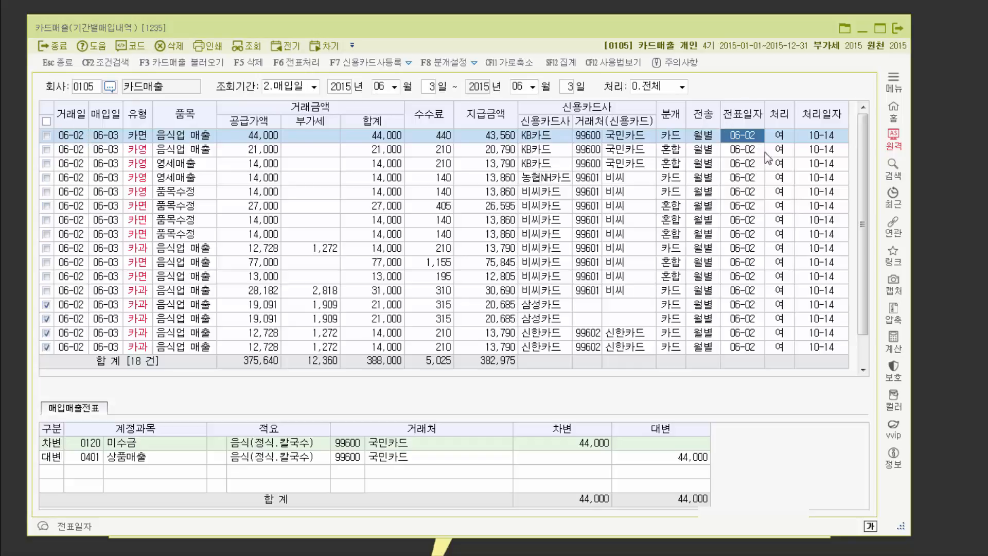
Step: Inspect the journal lines of the 27,000 비씨카드 sale, and review the 카드사별 집계 summary before closing it
{"action": "left_click", "coordinate": [751, 206]}
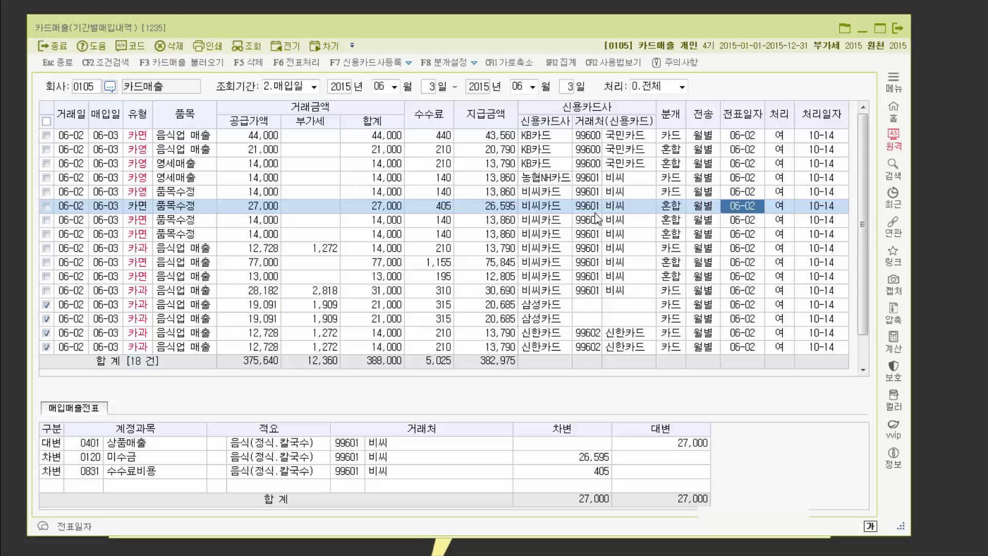
{"action": "left_click", "coordinate": [560, 66]}
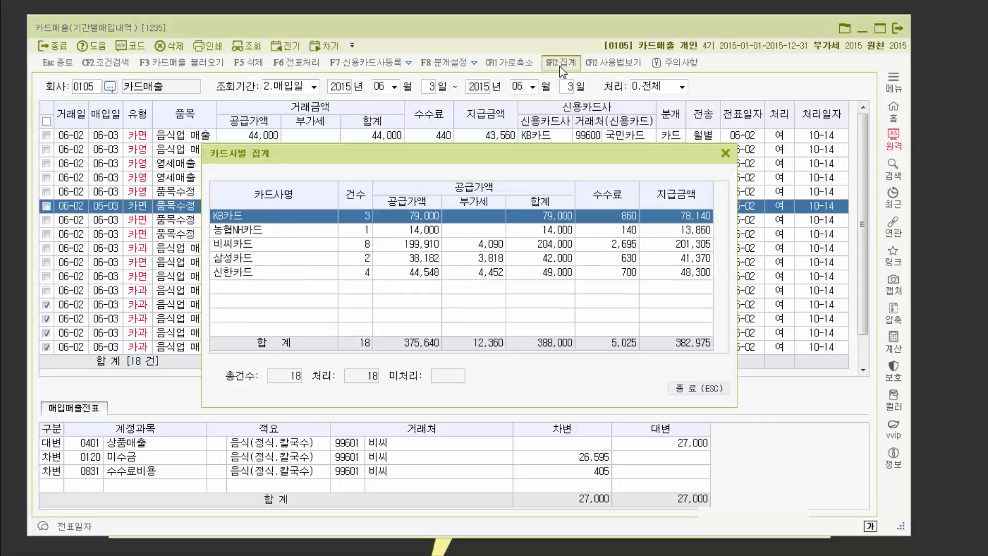
{"action": "left_click_drag", "start_coordinate": [463, 152], "coordinate": [489, 124]}
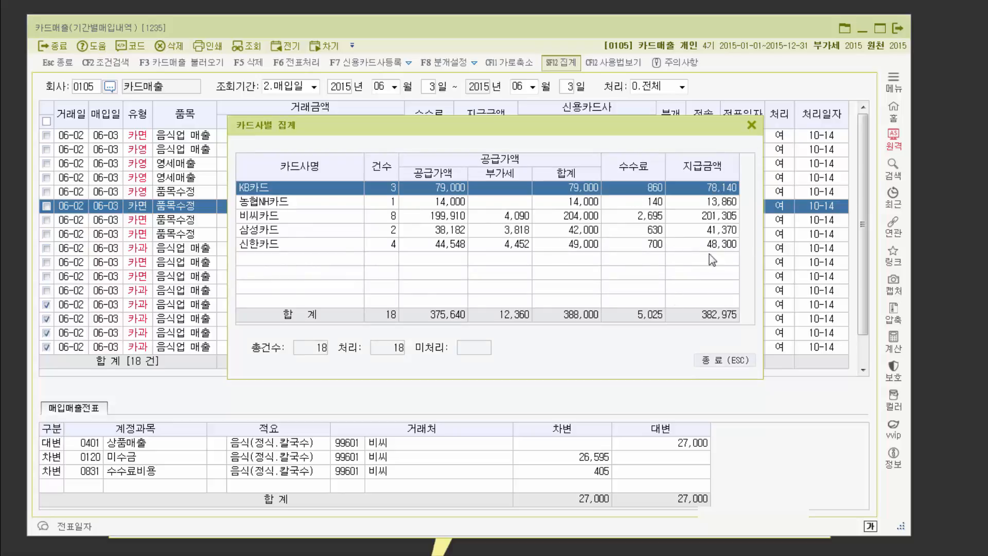
{"action": "left_click_drag", "start_coordinate": [490, 125], "coordinate": [452, 232]}
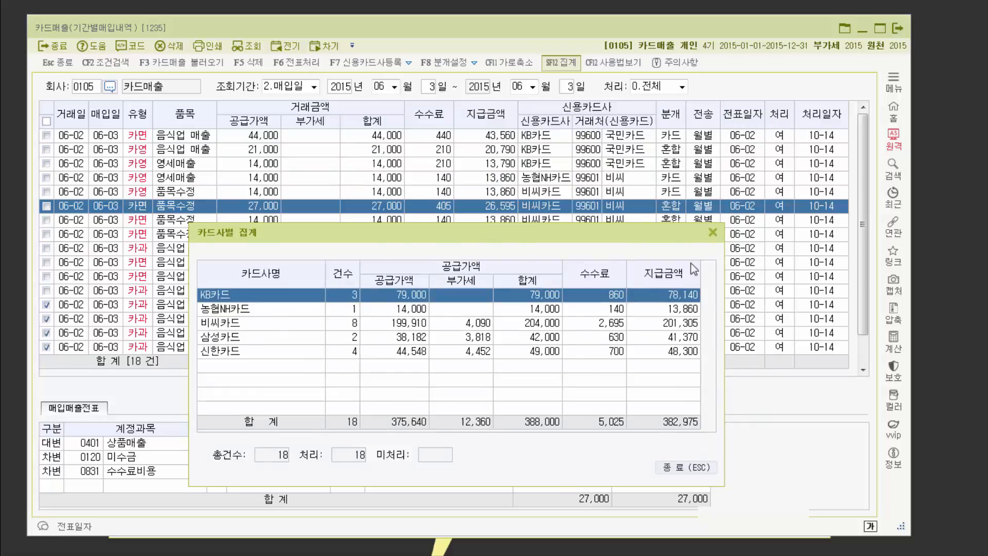
{"action": "key", "text": "Escape"}
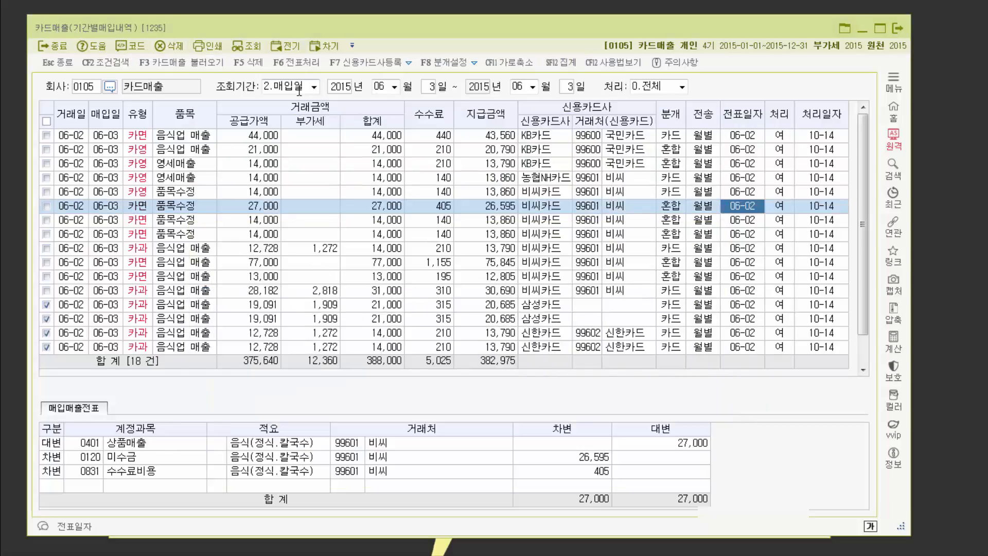
Step: Review the 조회기간 presets 1기예정, 2기예정 and 2기(예정+확정) in 카드매출 불러오기, closing it without retrieving data
{"action": "left_click", "coordinate": [195, 67]}
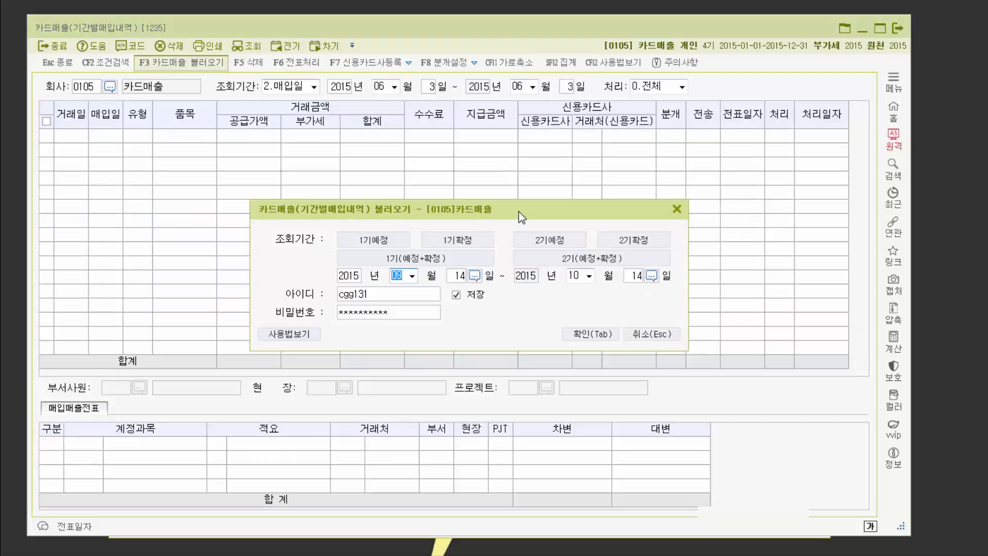
{"action": "left_click_drag", "start_coordinate": [519, 211], "coordinate": [508, 159]}
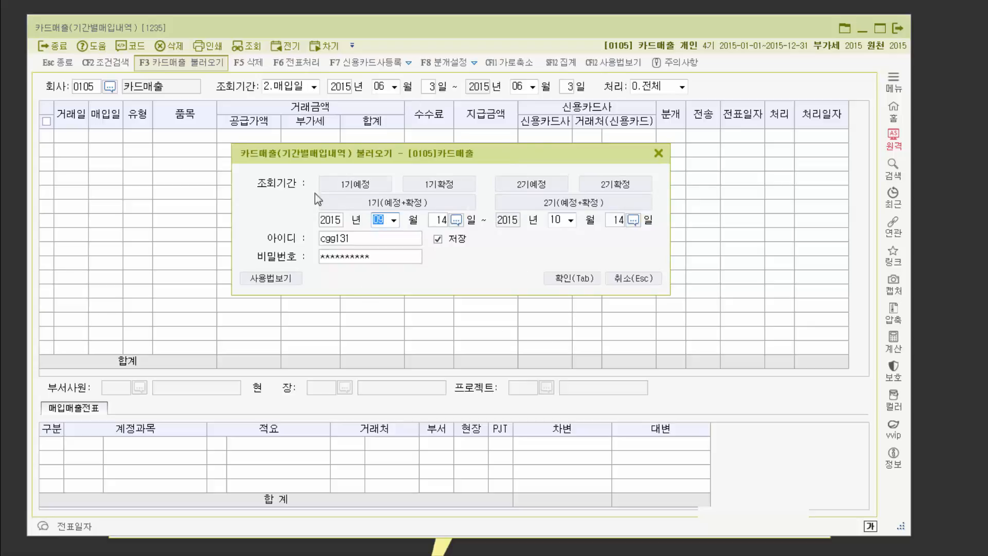
{"action": "left_click", "coordinate": [360, 185]}
{"action": "left_click", "coordinate": [510, 184]}
{"action": "left_click", "coordinate": [557, 204]}
{"action": "left_click", "coordinate": [659, 153]}
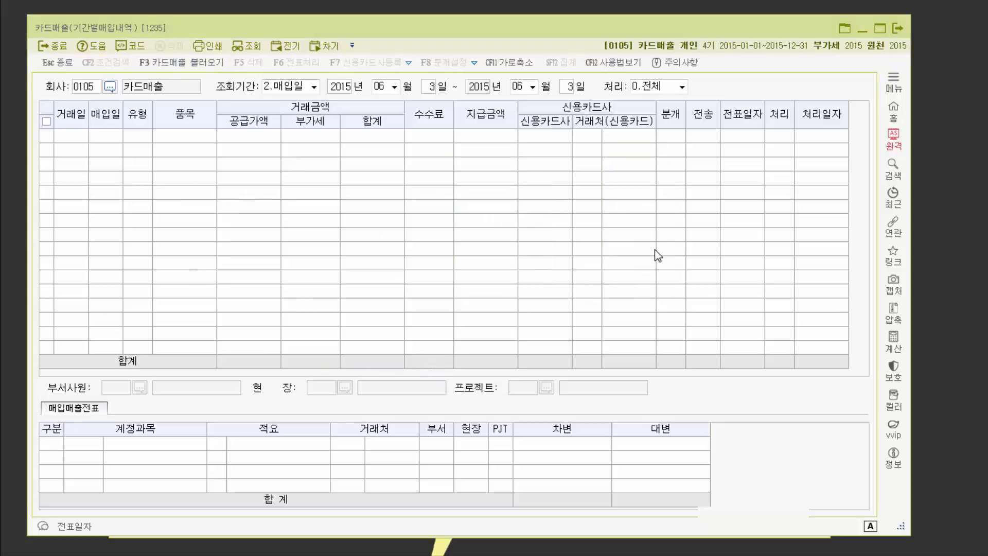